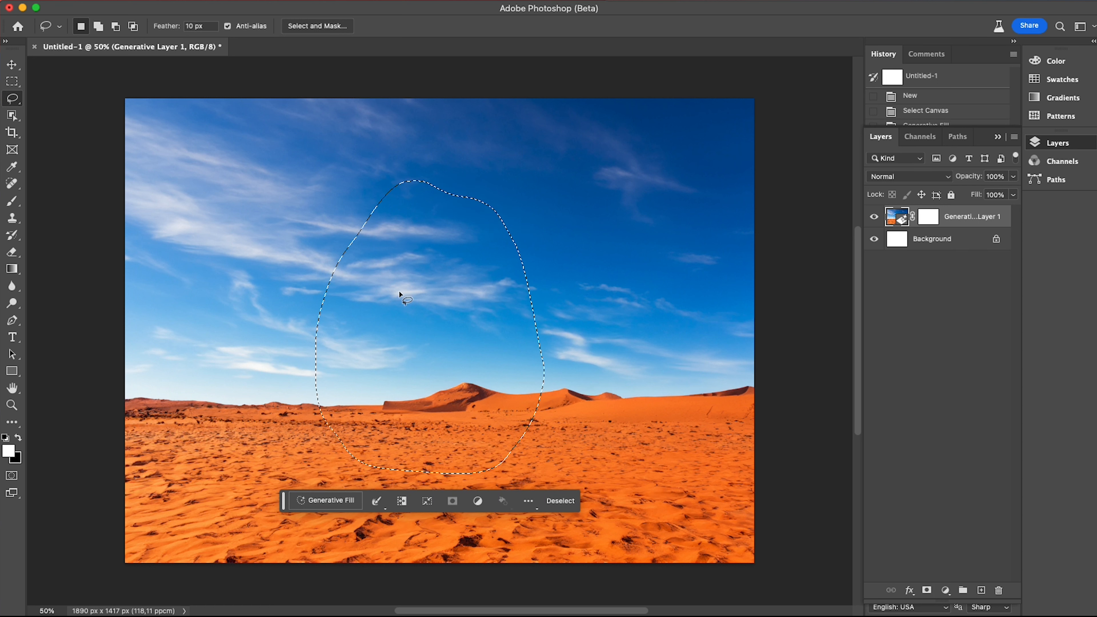
# Step: Generate "add a very realistic ice sculpture in blue ice" in the lassoed desert area with Generative Fill and choose the third variation
pyautogui.click(328, 501)
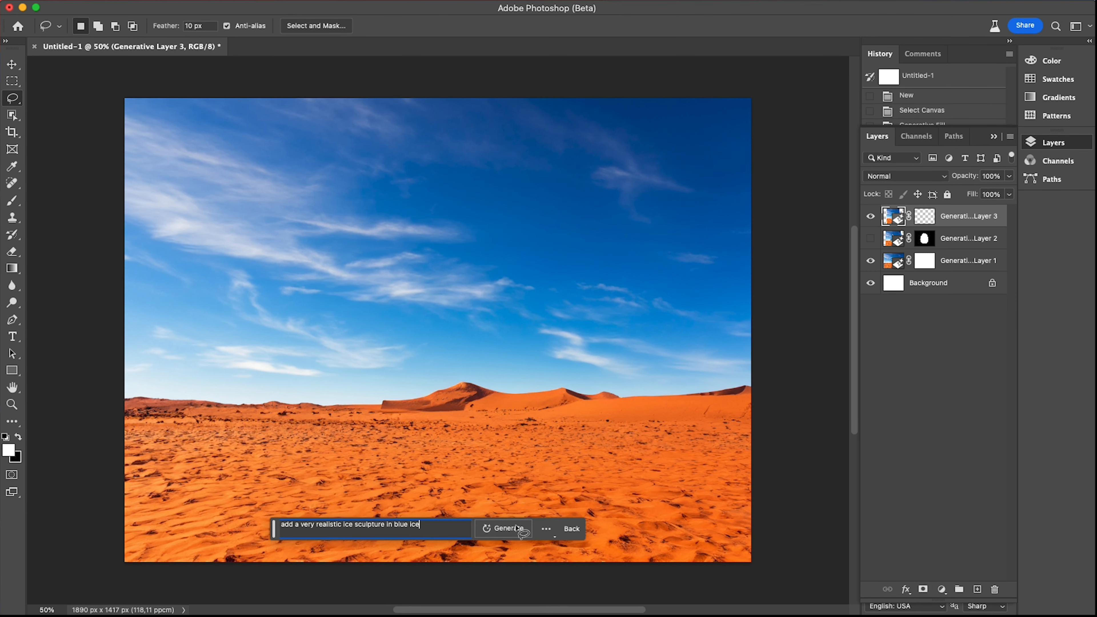
pyautogui.click(517, 528)
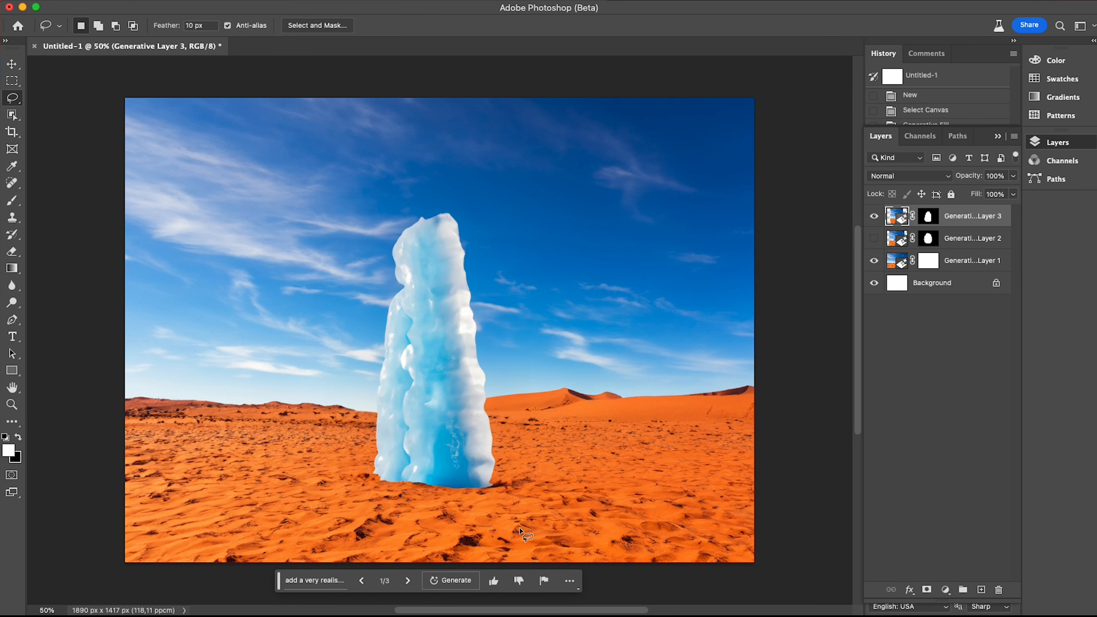
pyautogui.click(408, 581)
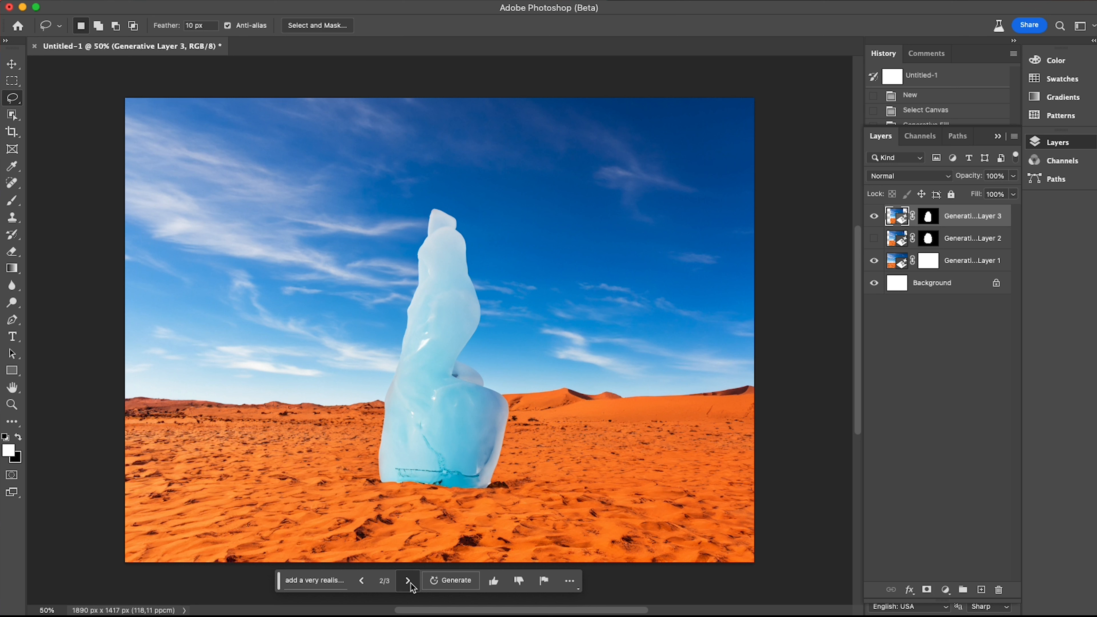
pyautogui.click(408, 580)
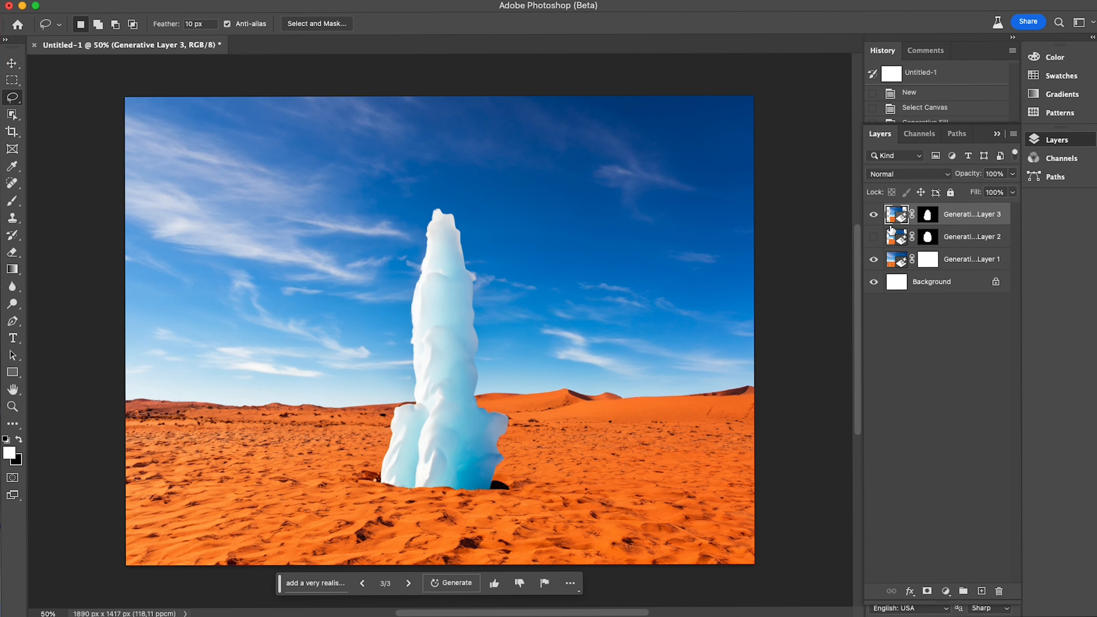
# Step: Toggle the visibility of Generative Layer 3 and Generative Layer 1 to examine what each layer contains
pyautogui.click(877, 216)
pyautogui.click(877, 217)
pyautogui.click(877, 216)
pyautogui.click(873, 259)
pyautogui.click(873, 216)
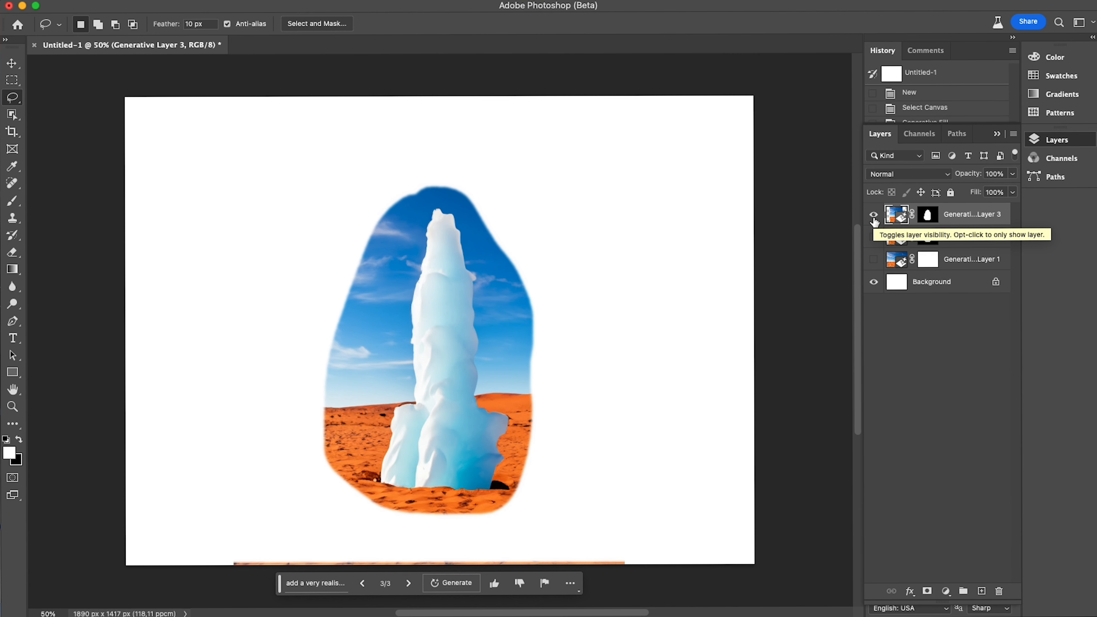
pyautogui.click(873, 216)
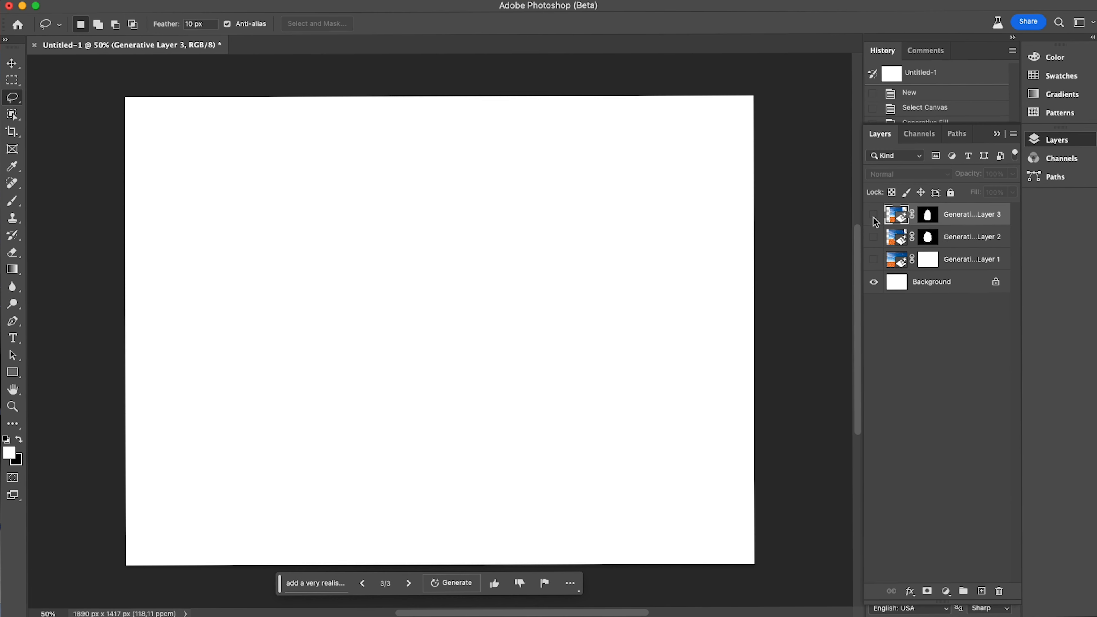
pyautogui.click(874, 259)
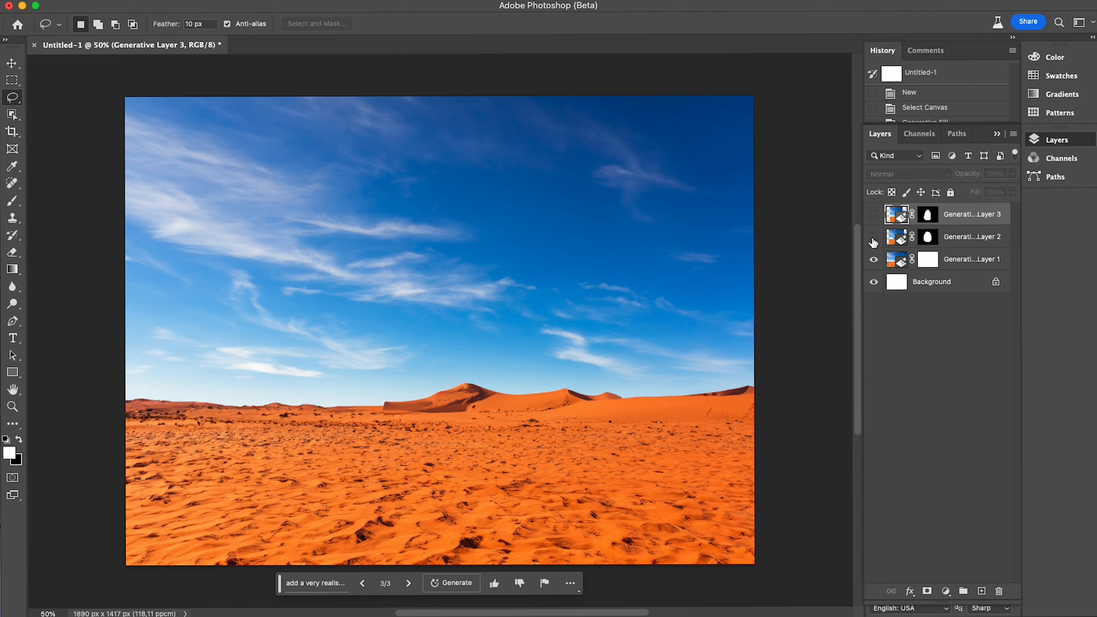
pyautogui.click(873, 215)
# Step: Try to squash the ice sculpture's generative layer to about 75% of its height with Free Transform
pyautogui.press('super+t')
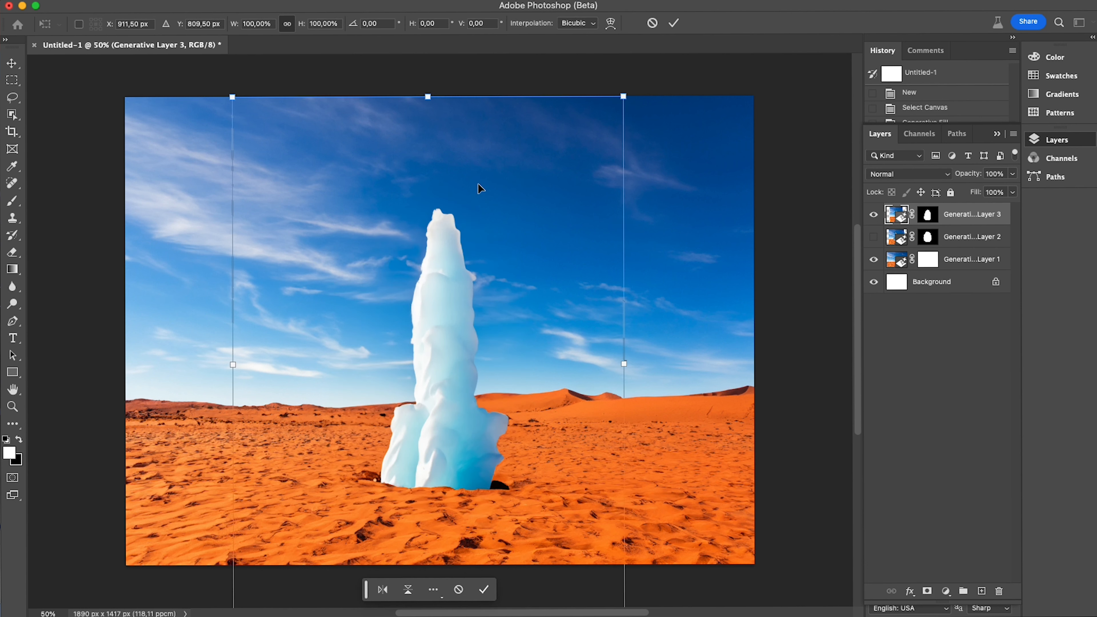
pyautogui.moveTo(428, 96); pyautogui.dragTo(427, 231)
pyautogui.press('super+minus')
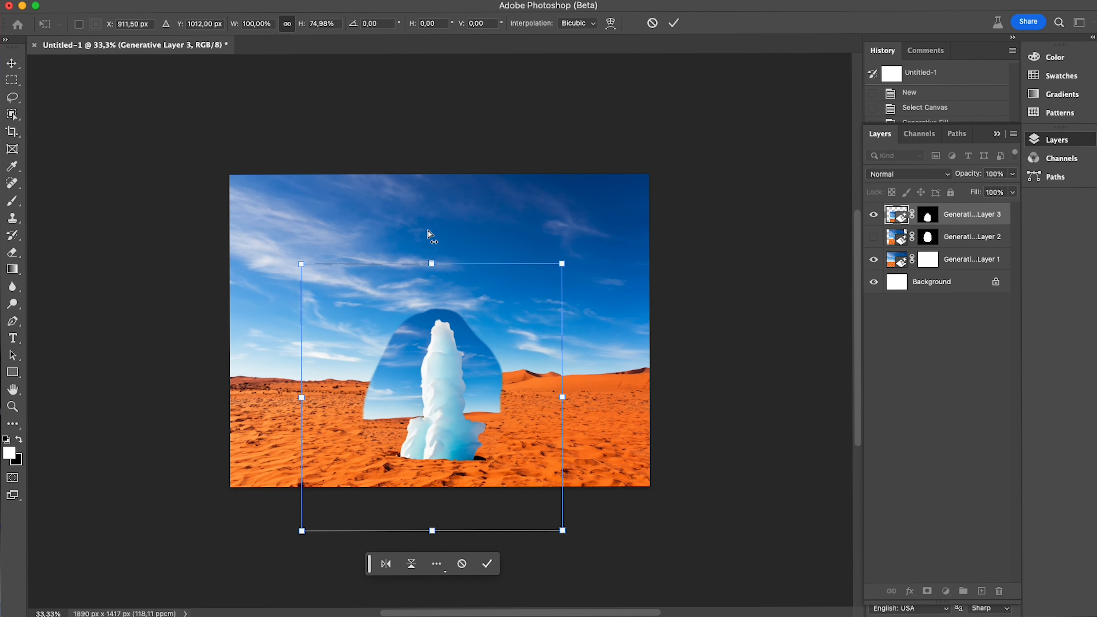
pyautogui.press('super+plus')
pyautogui.press('Return')
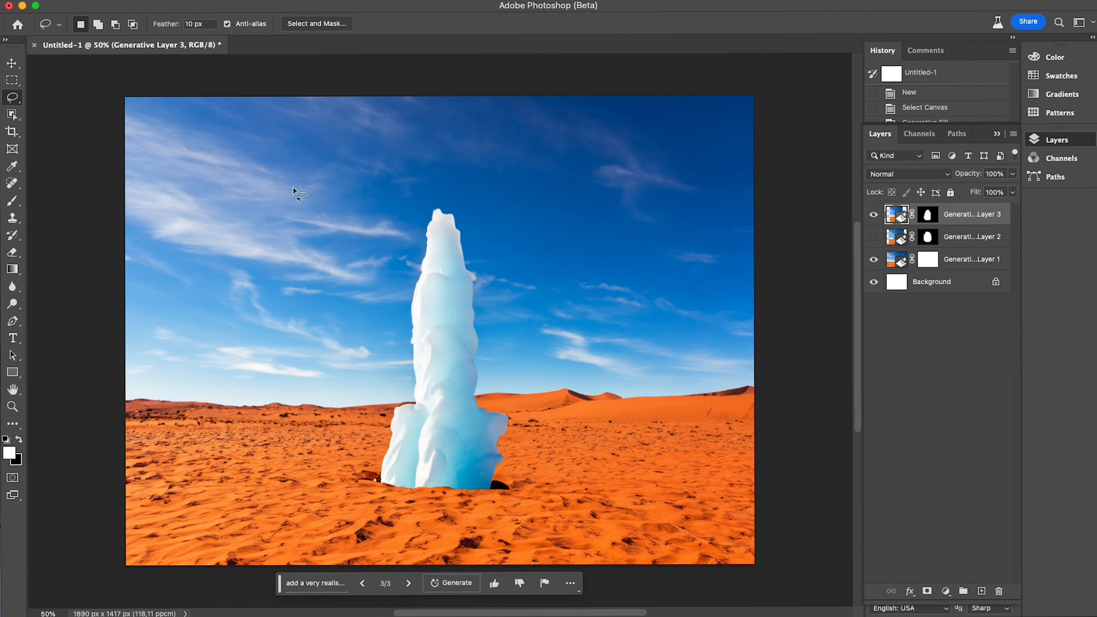
# Step: Select the ice sculpture with the Object Selection tool, copy it onto a new layer and hide Generative Layer 3
pyautogui.click(10, 117)
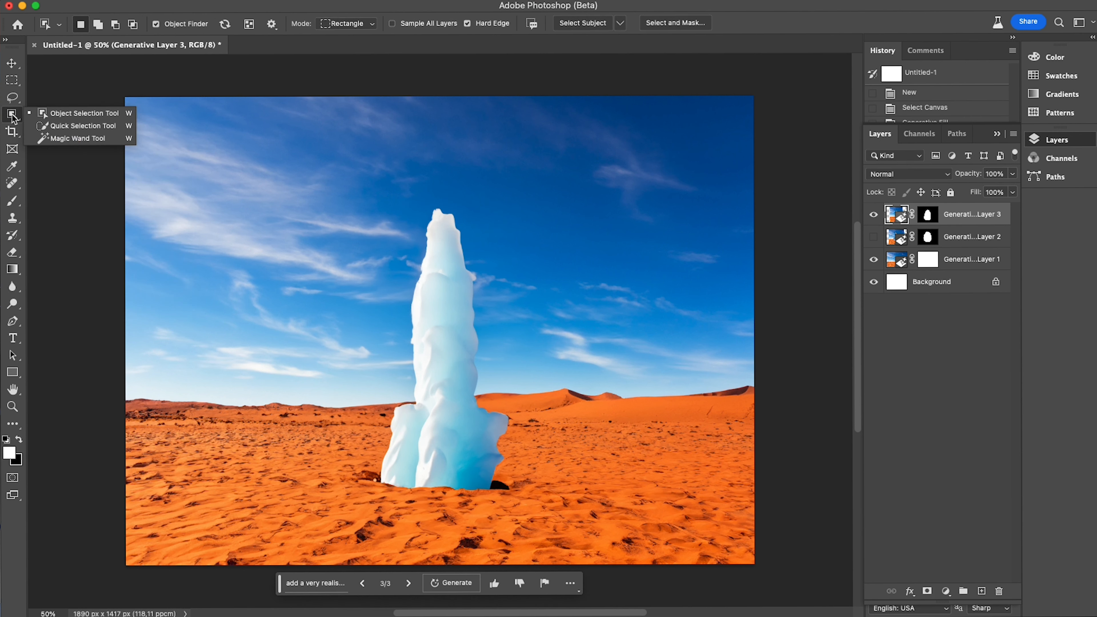
pyautogui.click(70, 114)
pyautogui.click(448, 298)
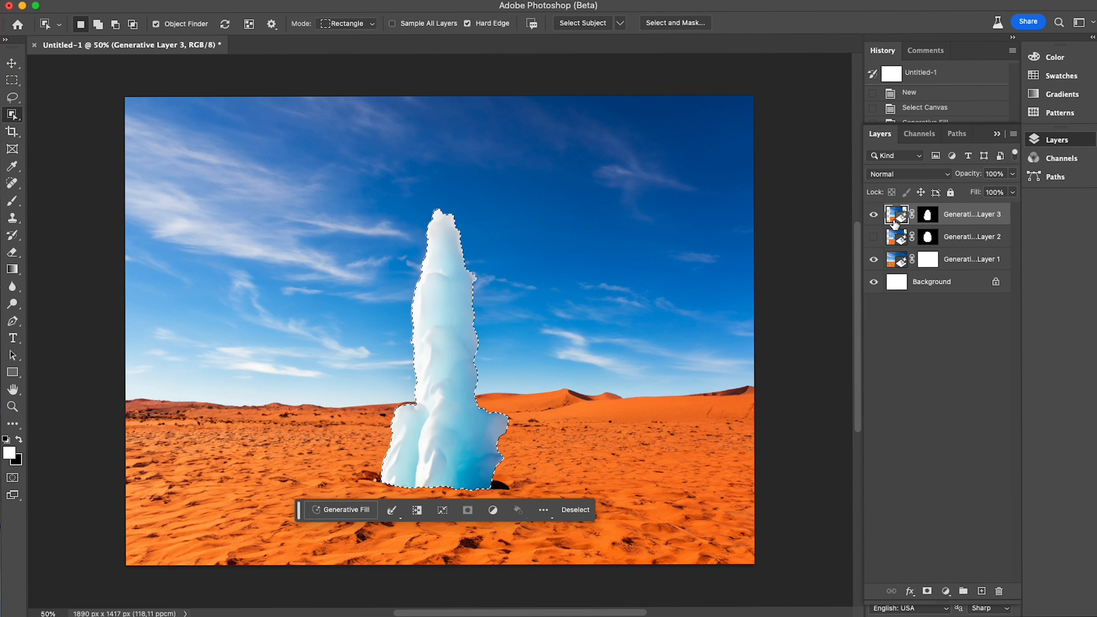
pyautogui.click(874, 215)
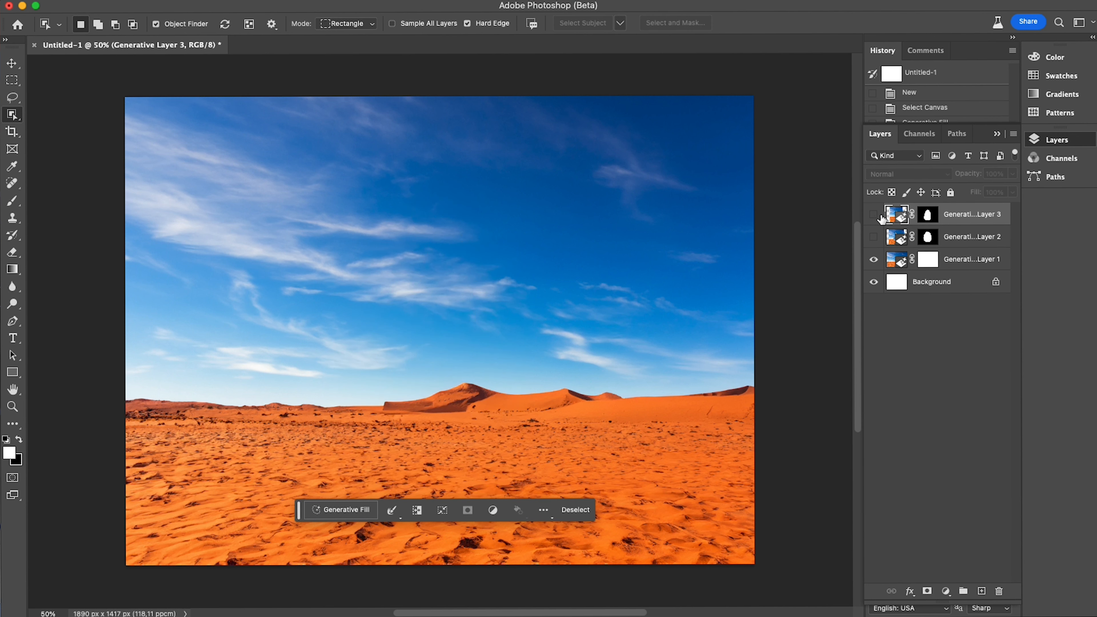
pyautogui.press('super+d')
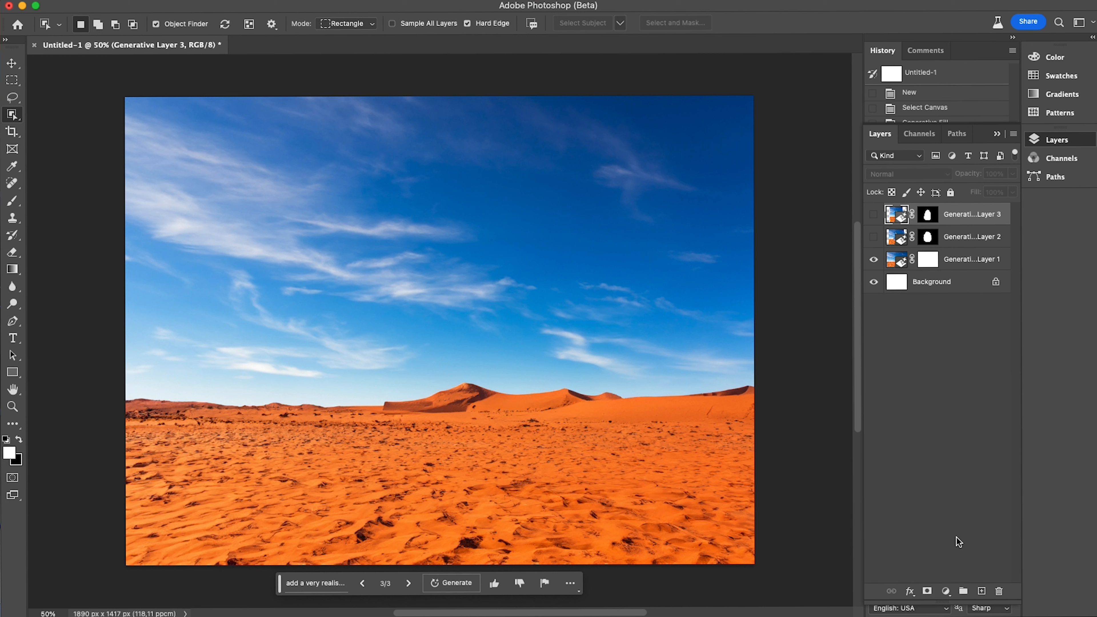
pyautogui.click(981, 592)
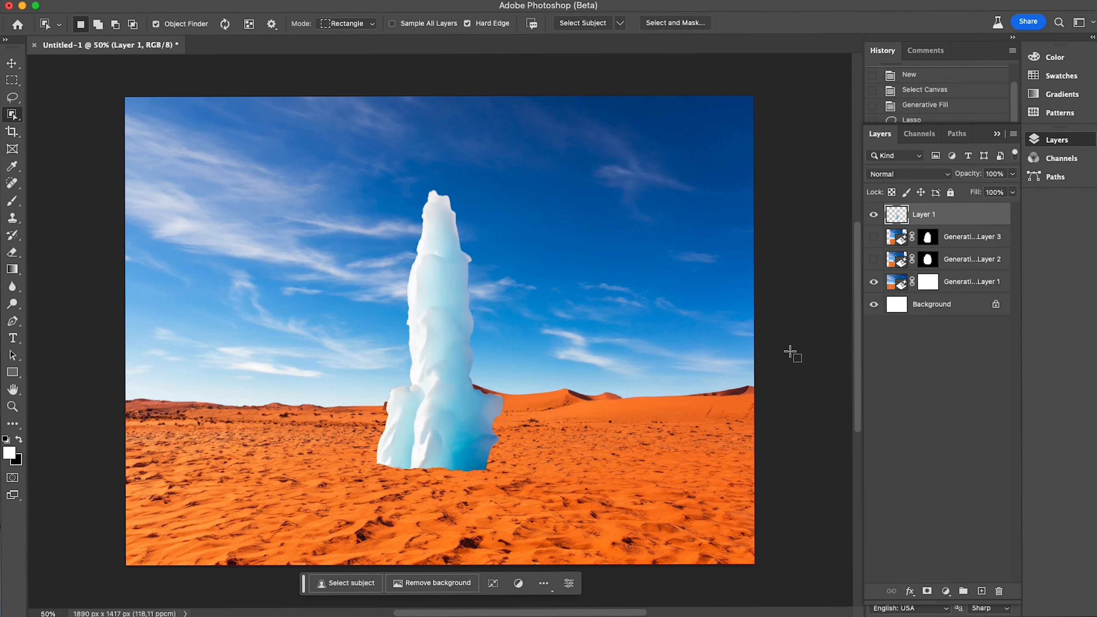
# Step: Try to squash the copied ice sculpture to about 56% height and widen it with Free Transform
pyautogui.press('super+t')
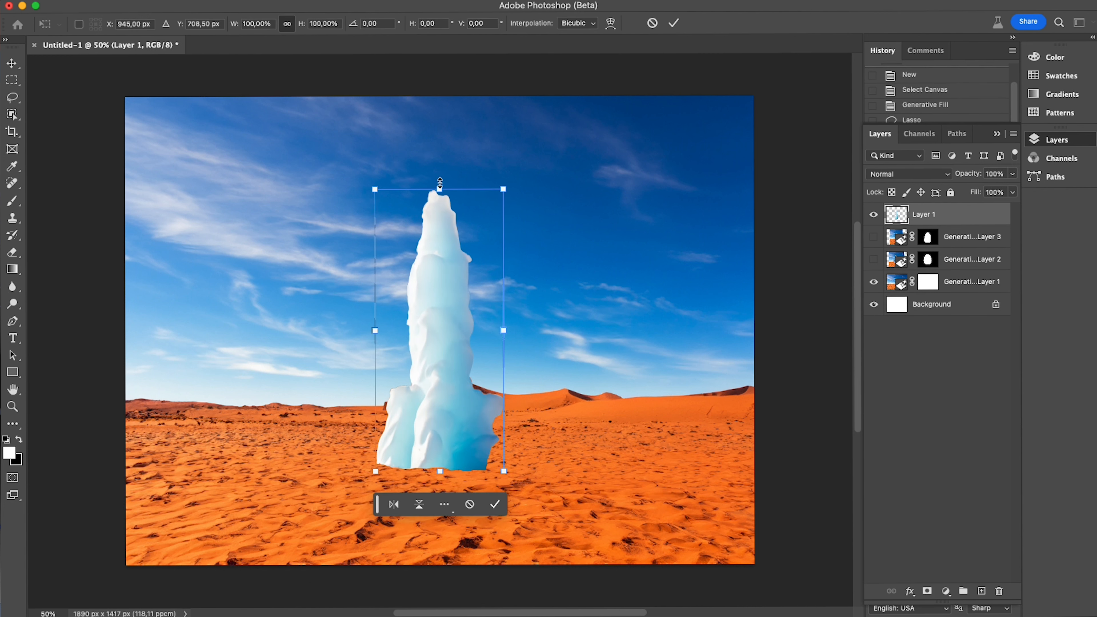
pyautogui.moveTo(440, 184); pyautogui.dragTo(439, 312)
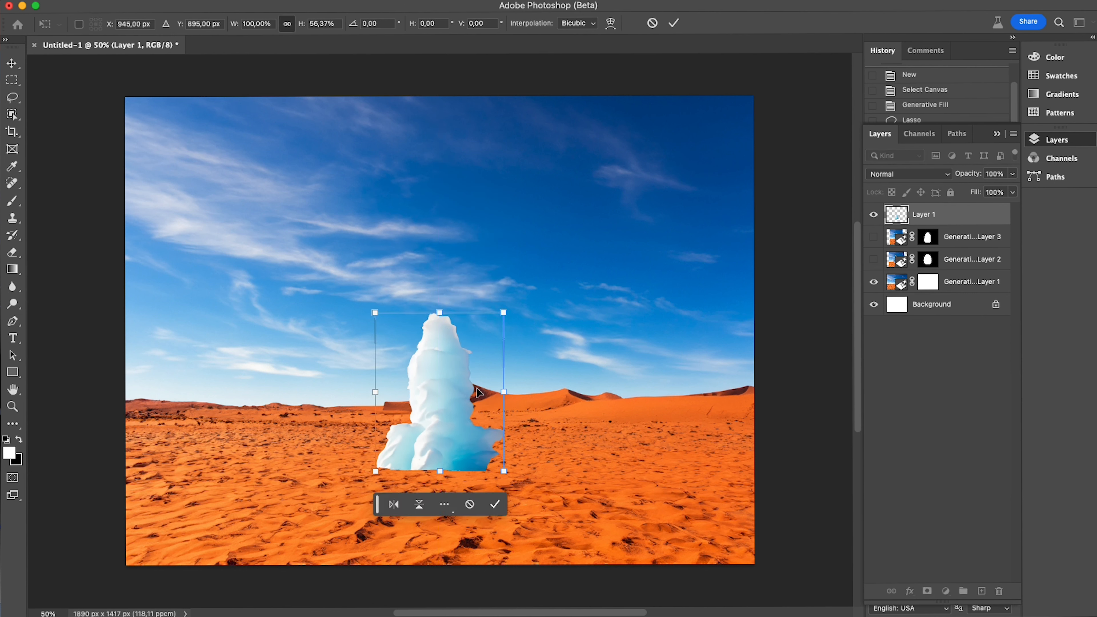
pyautogui.moveTo(506, 399)
pyautogui.mouseDown()
pyautogui.moveTo(584, 382)
pyautogui.moveTo(501, 381)
pyautogui.moveTo(487, 370)
pyautogui.mouseUp()
pyautogui.press('Return')
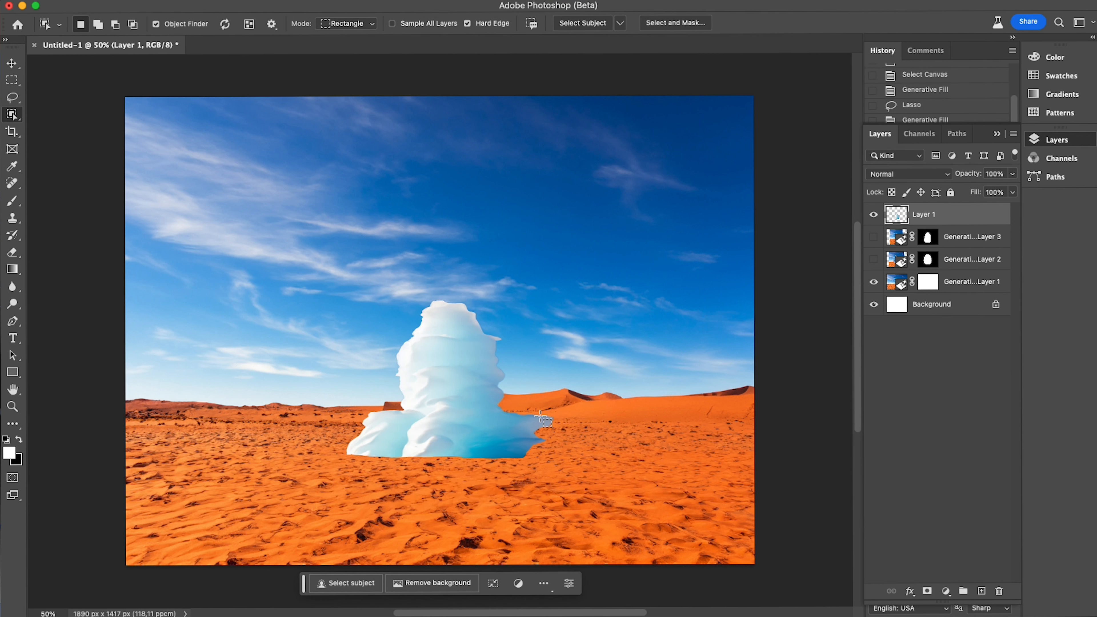
# Step: Lasso the sculpture's base and the surrounding sand, and fill the area generatively with the prompt "add an oasis"
pyautogui.click(8, 98)
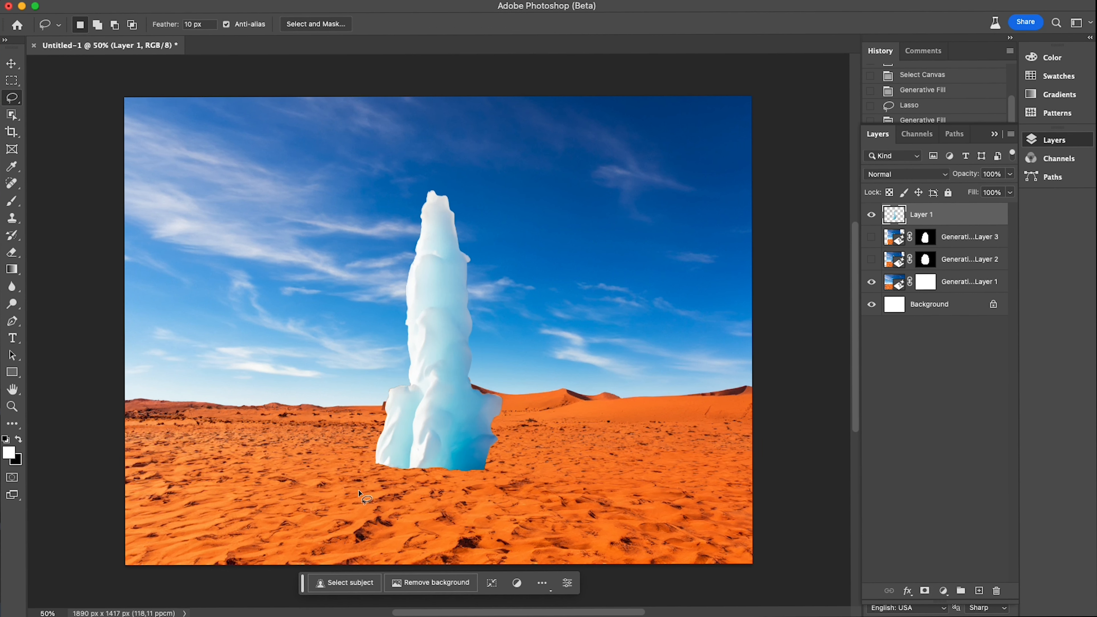
pyautogui.moveTo(395, 446)
pyautogui.mouseDown()
pyautogui.moveTo(239, 488)
pyautogui.moveTo(202, 531)
pyautogui.moveTo(222, 551)
pyautogui.moveTo(295, 561)
pyautogui.moveTo(502, 546)
pyautogui.moveTo(629, 524)
pyautogui.moveTo(686, 479)
pyautogui.moveTo(612, 445)
pyautogui.moveTo(458, 442)
pyautogui.mouseUp()
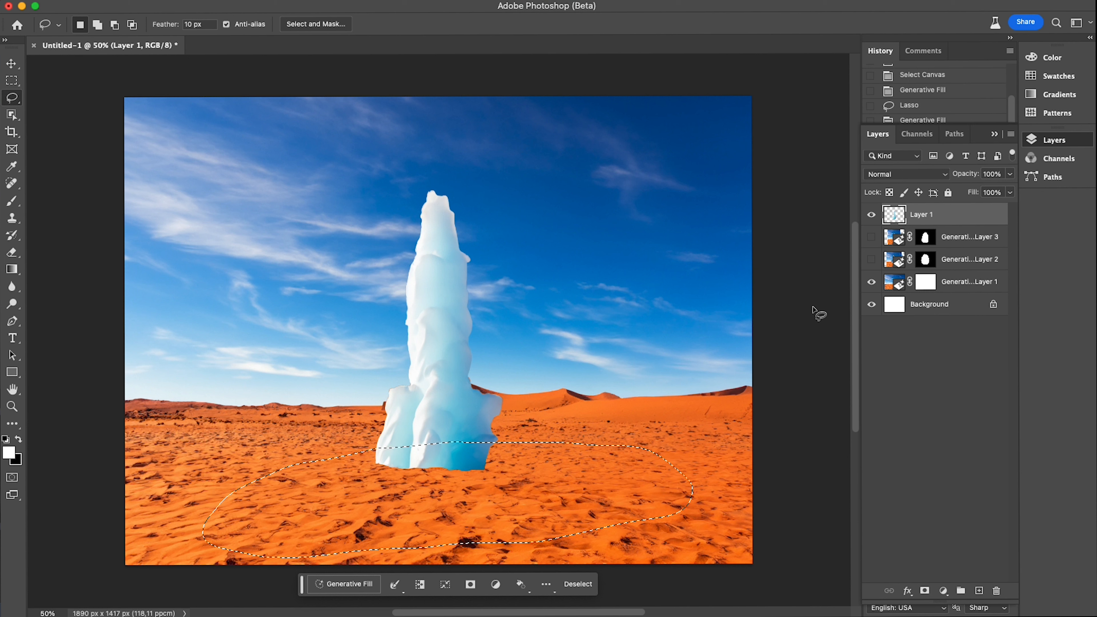
pyautogui.click(347, 588)
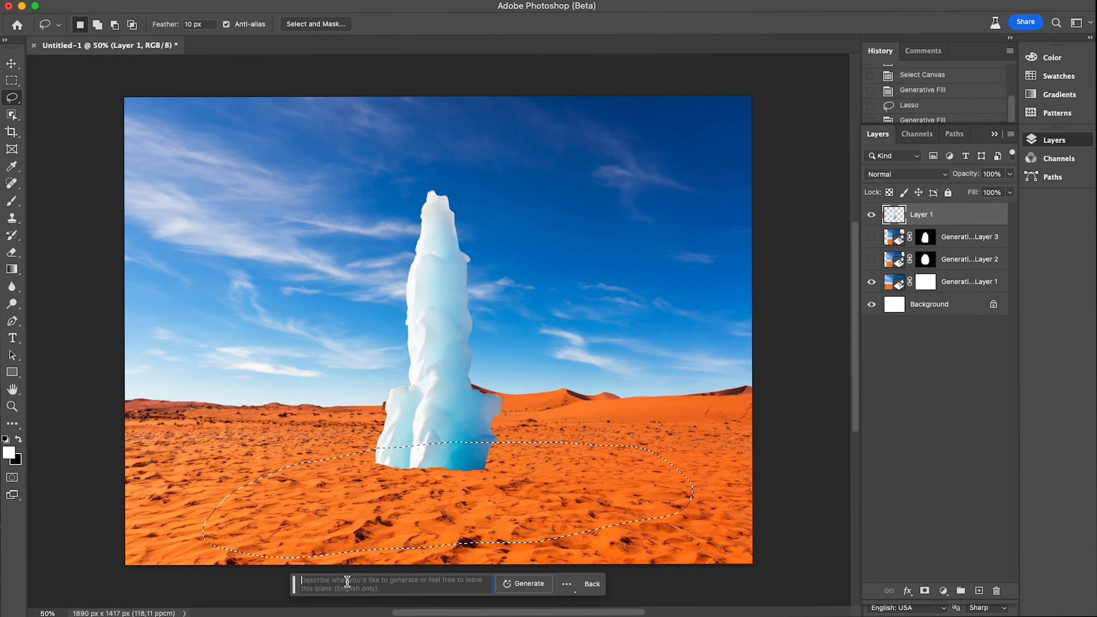
pyautogui.write('creaet an')
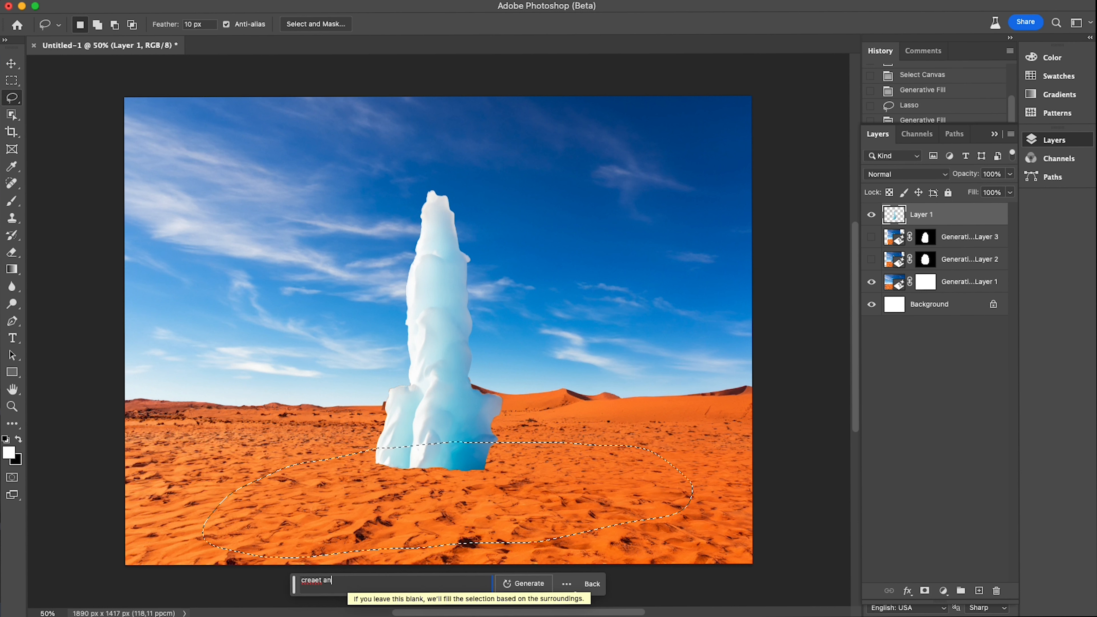
pyautogui.write(' oasis')
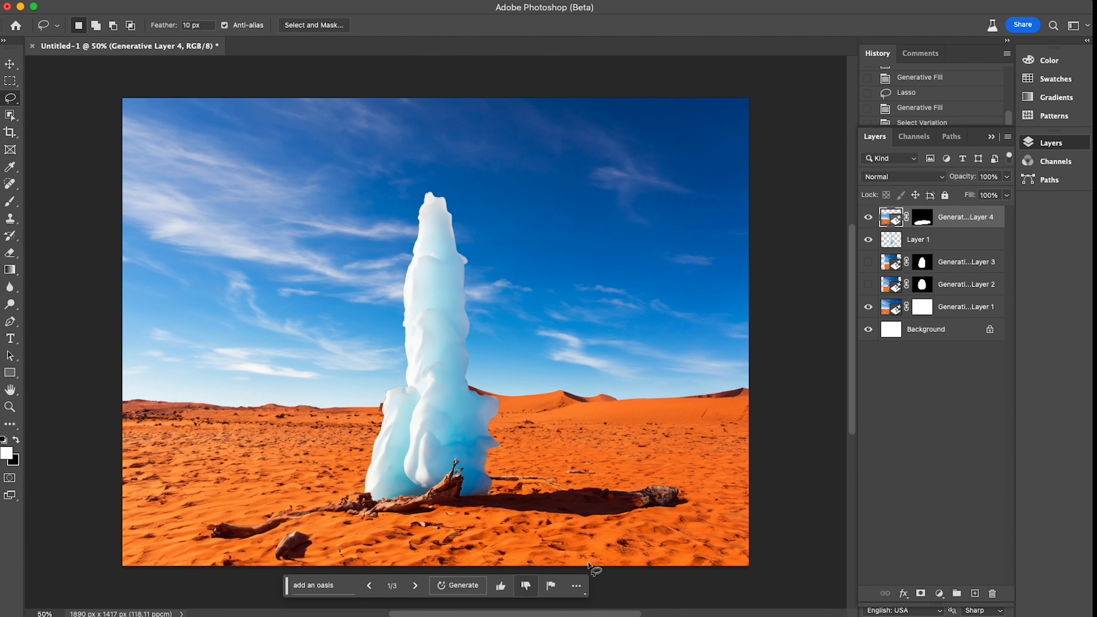
# Step: Compare the generated variations of the "add an oasis" fill
pyautogui.click(415, 586)
pyautogui.click(415, 585)
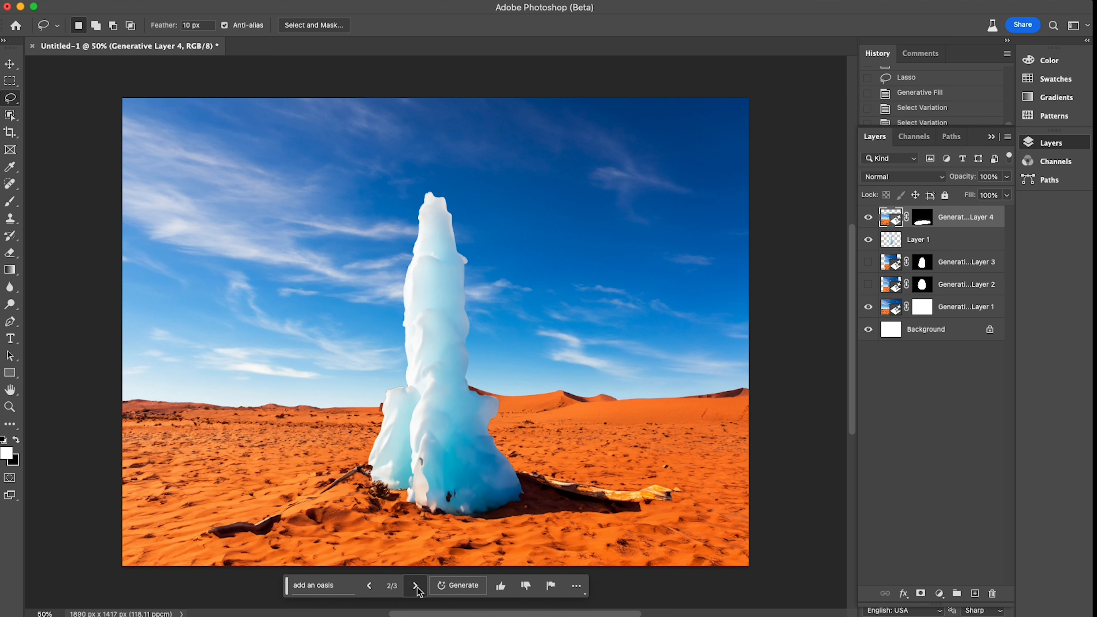
pyautogui.click(415, 586)
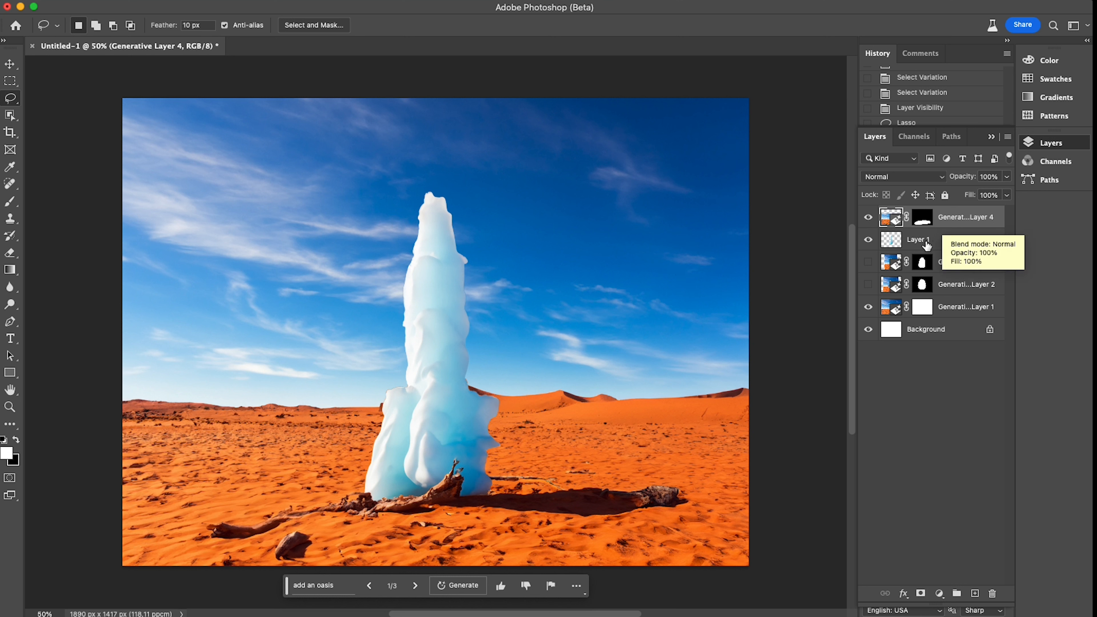
# Step: Try deleting Layer 1, Generative Layer 3 and Generative Layer 2 together, and undo the deletion
pyautogui.moveTo(943, 239)
pyautogui.mouseDown()
pyautogui.moveTo(935, 292)
pyautogui.moveTo(946, 248)
pyautogui.mouseUp()
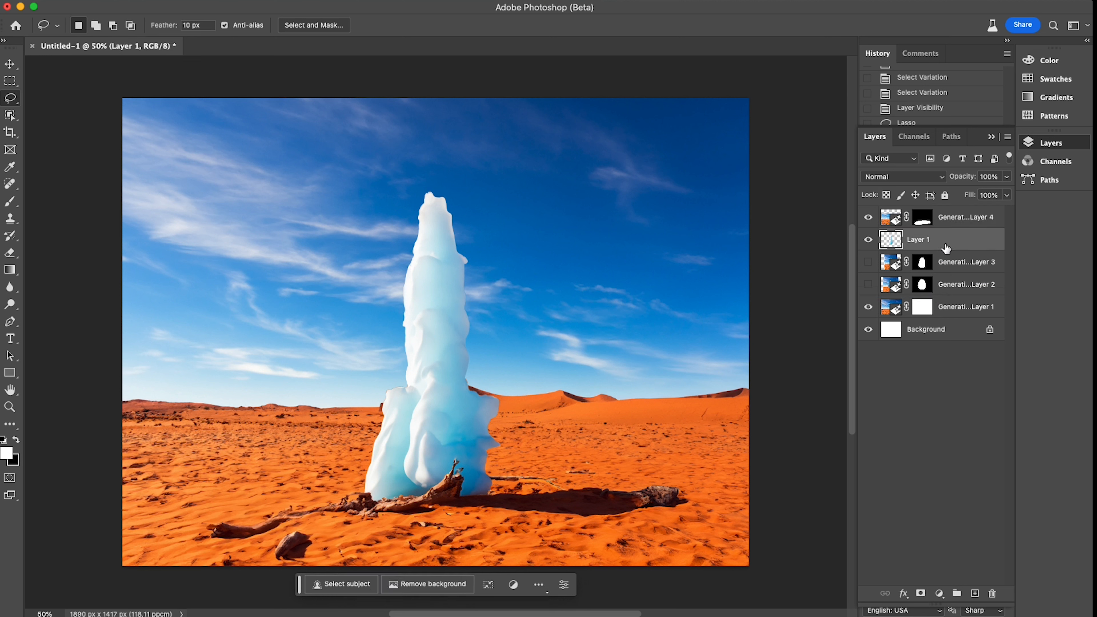
pyautogui.keyDown('shift'); pyautogui.click(946, 285); pyautogui.keyUp('shift')
pyautogui.moveTo(945, 287); pyautogui.dragTo(992, 592)
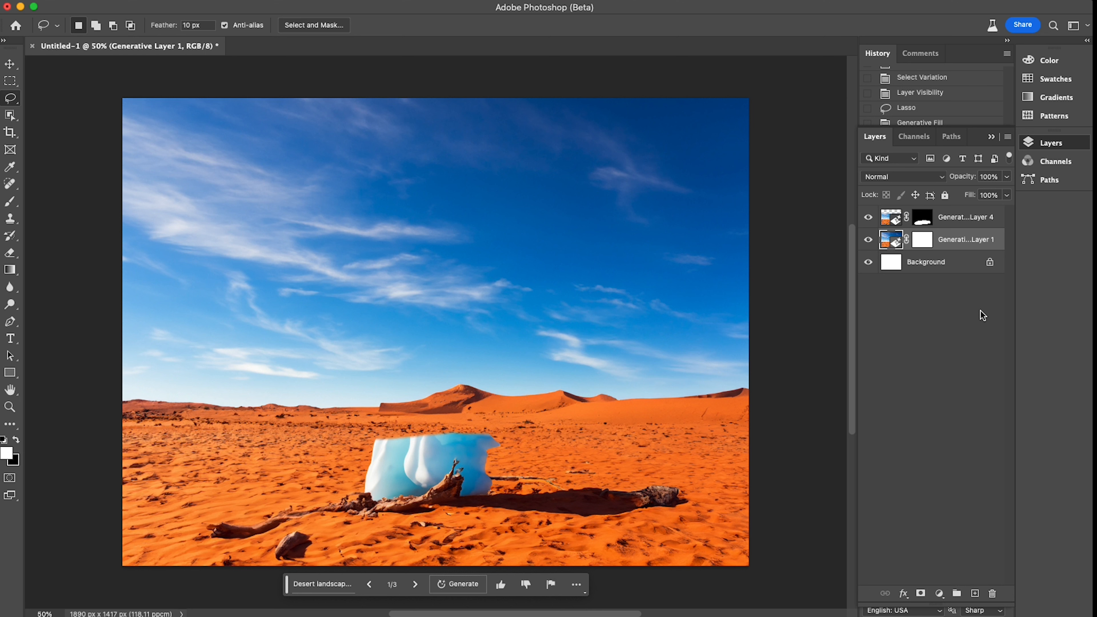
pyautogui.hotkey('ctrl', 'z')
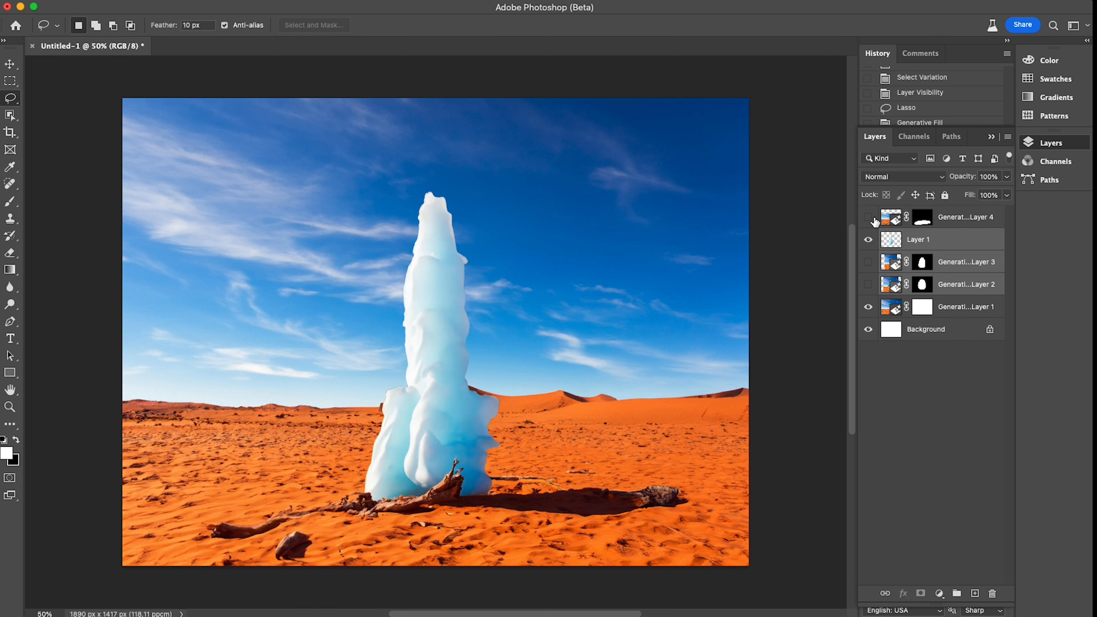
# Step: Toggle Generative Layer 4, Layer 1 and Generative Layer 3 to check what each contributes to the composition
pyautogui.click(868, 217)
pyautogui.click(869, 240)
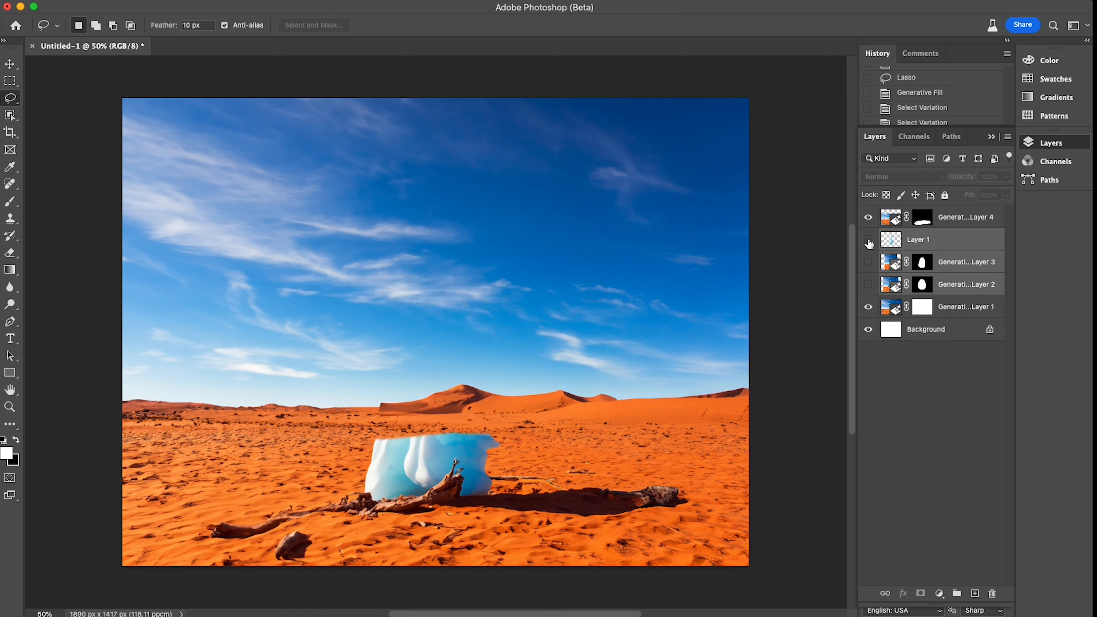
pyautogui.click(868, 240)
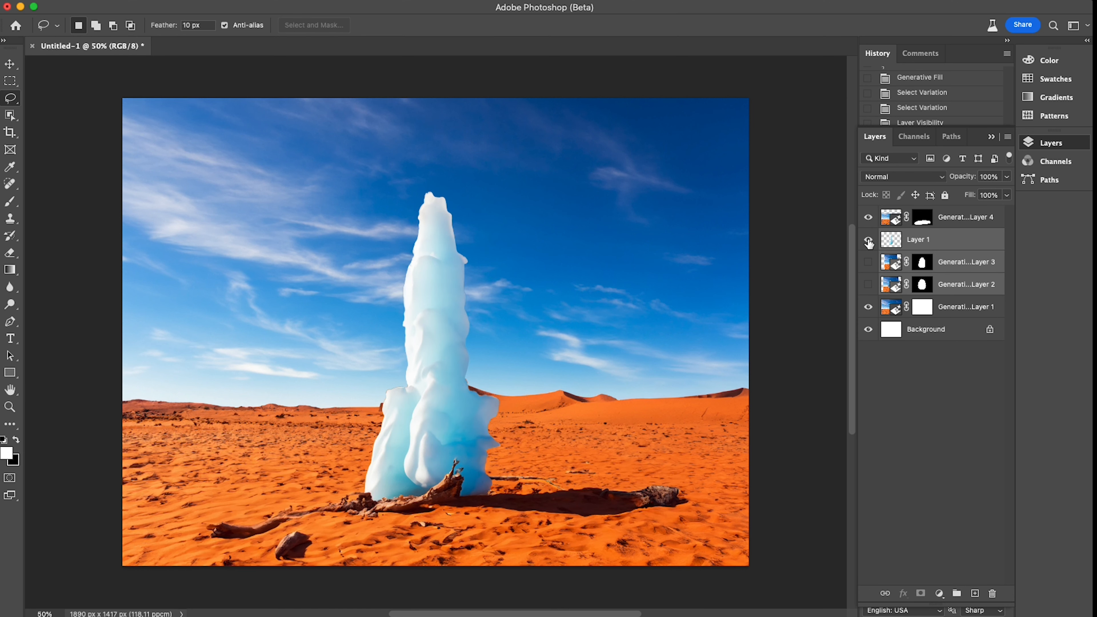
pyautogui.click(868, 262)
pyautogui.click(869, 263)
pyautogui.click(868, 262)
# Step: Delete Generative Layer 2, Generative Layer 3 and the Background layer
pyautogui.moveTo(933, 262); pyautogui.dragTo(1002, 577)
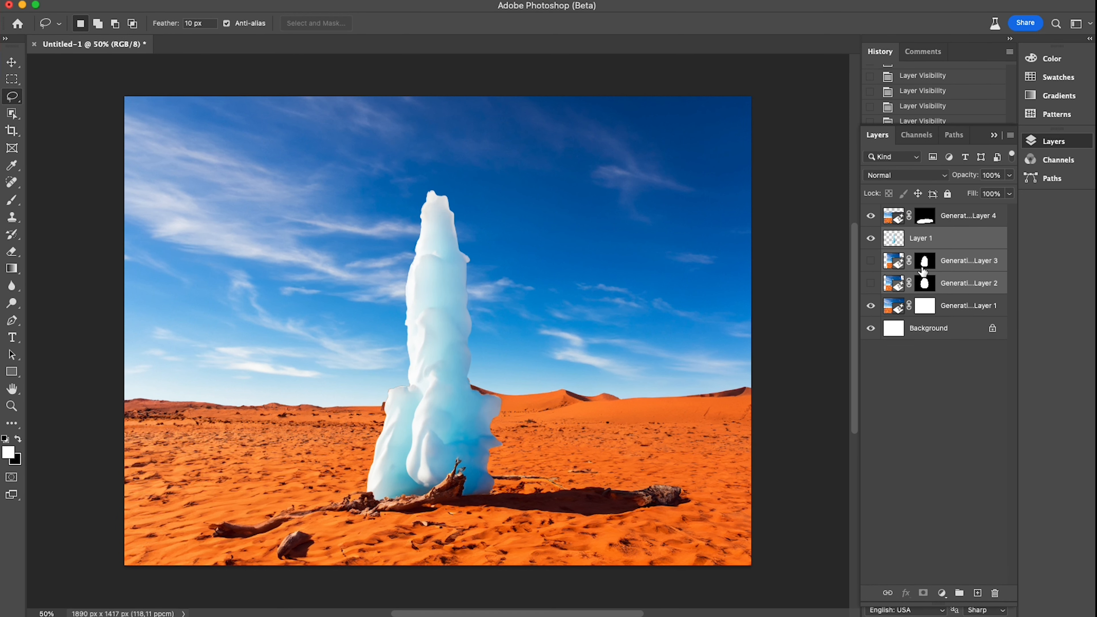
pyautogui.click(957, 285)
pyautogui.moveTo(960, 287); pyautogui.dragTo(995, 594)
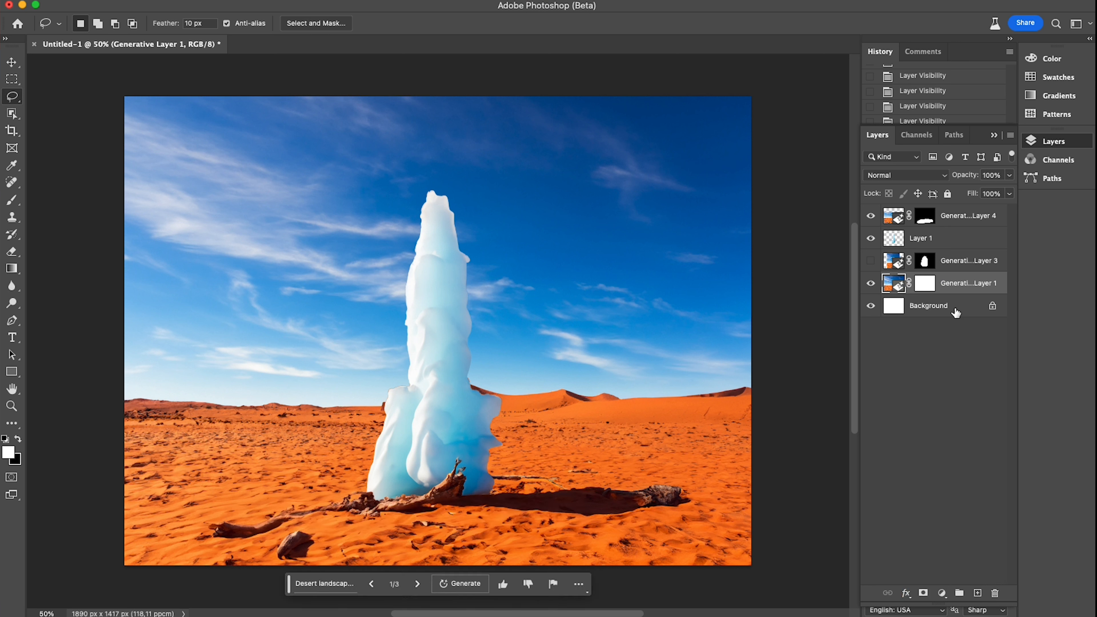
pyautogui.moveTo(956, 262); pyautogui.dragTo(996, 593)
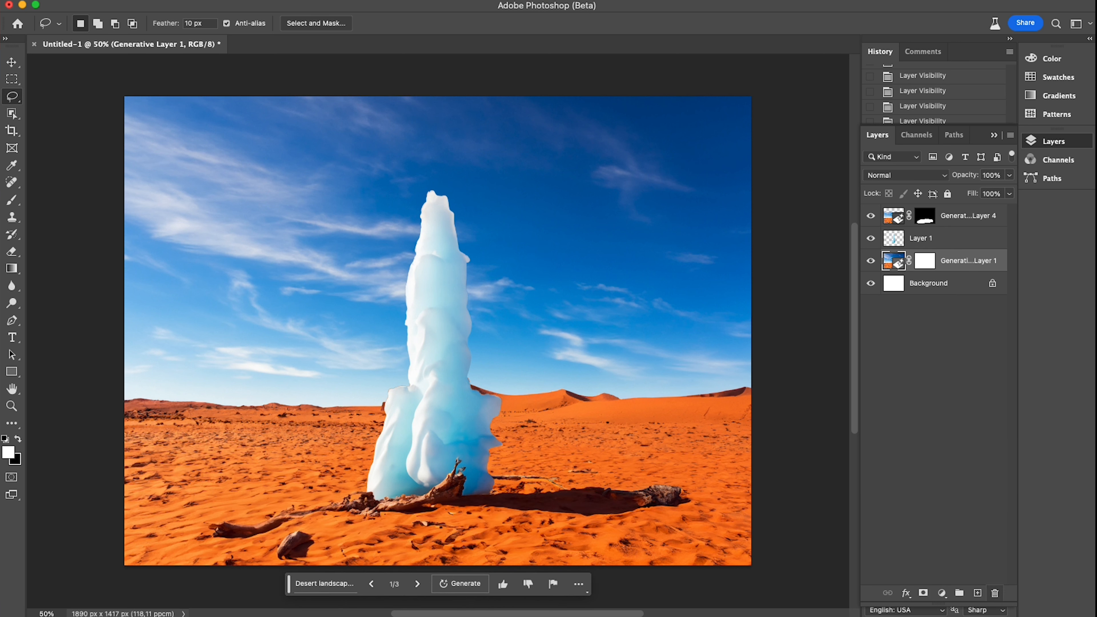
pyautogui.moveTo(924, 281); pyautogui.dragTo(993, 591)
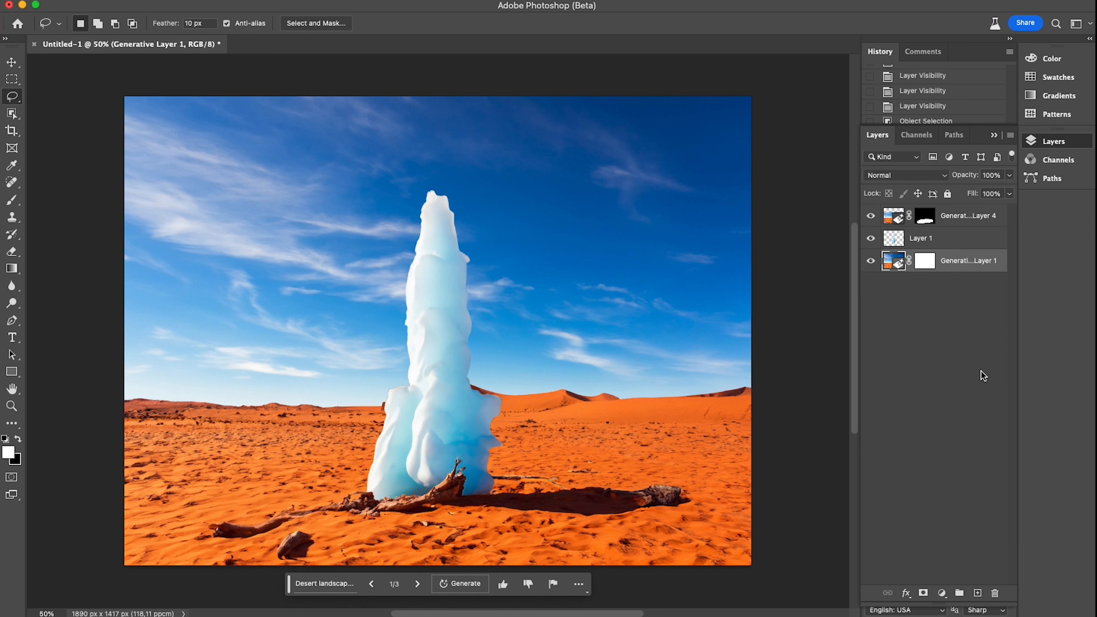
# Step: Toggle Generative Layer 4, Layer 1 and Generative Layer 1 to check how each contributes to the ice sculpture scene
pyautogui.moveTo(871, 215); pyautogui.dragTo(870, 260)
pyautogui.click(871, 260)
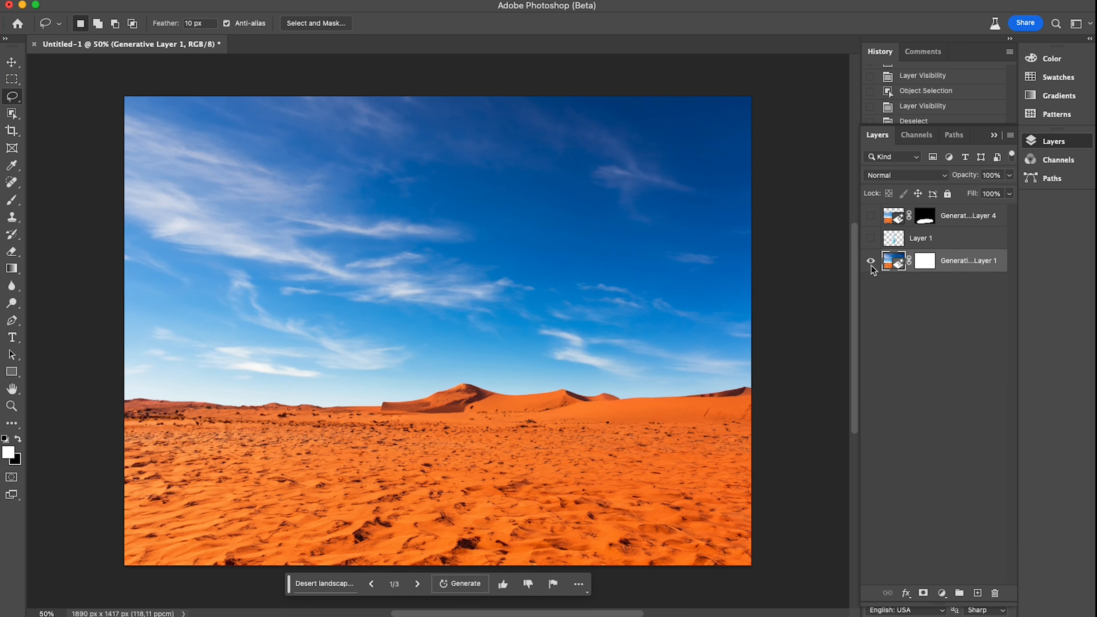
pyautogui.click(870, 216)
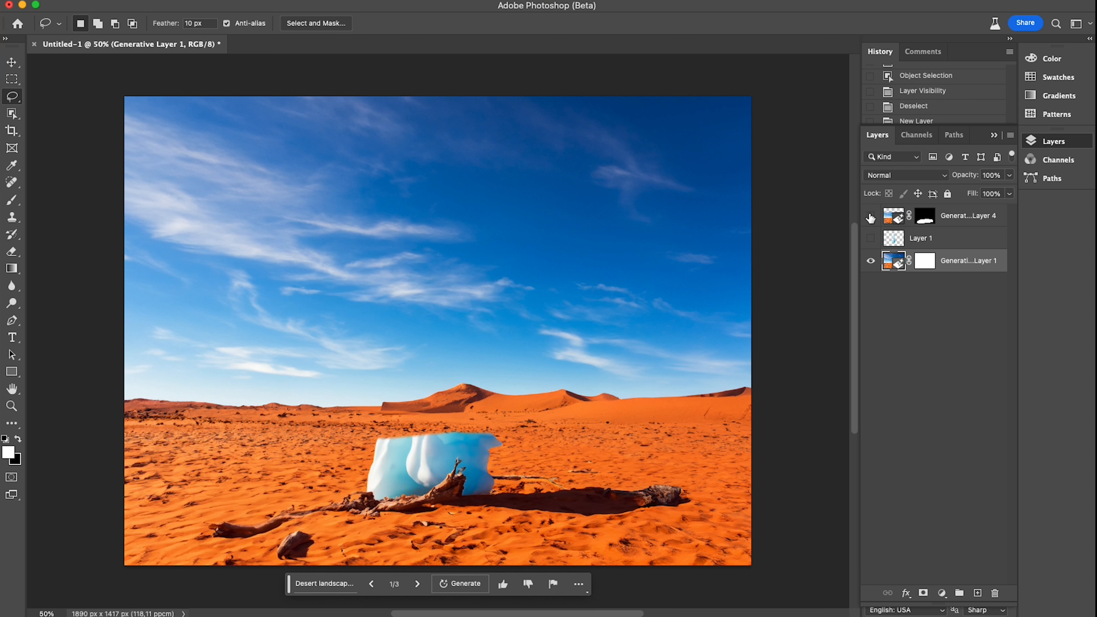
pyautogui.click(870, 216)
pyautogui.click(871, 238)
pyautogui.click(871, 215)
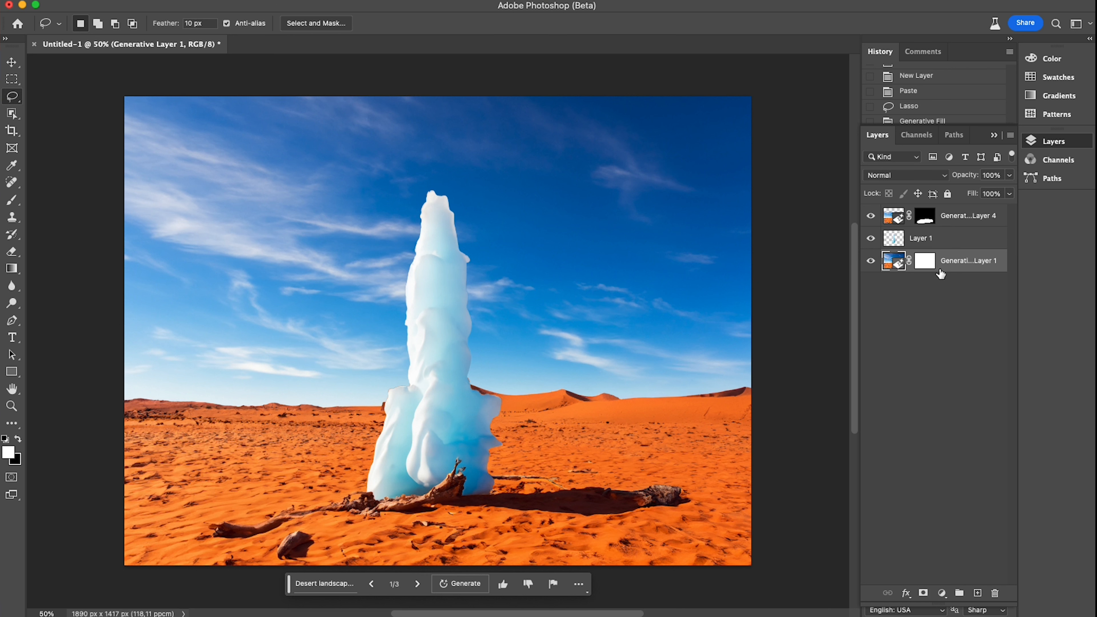
# Step: Merge Generative Layer 4, Layer 1 and Generative Layer 1 into a single layer
pyautogui.click(957, 217)
pyautogui.keyDown('shift'); pyautogui.click(957, 261); pyautogui.keyUp('shift')
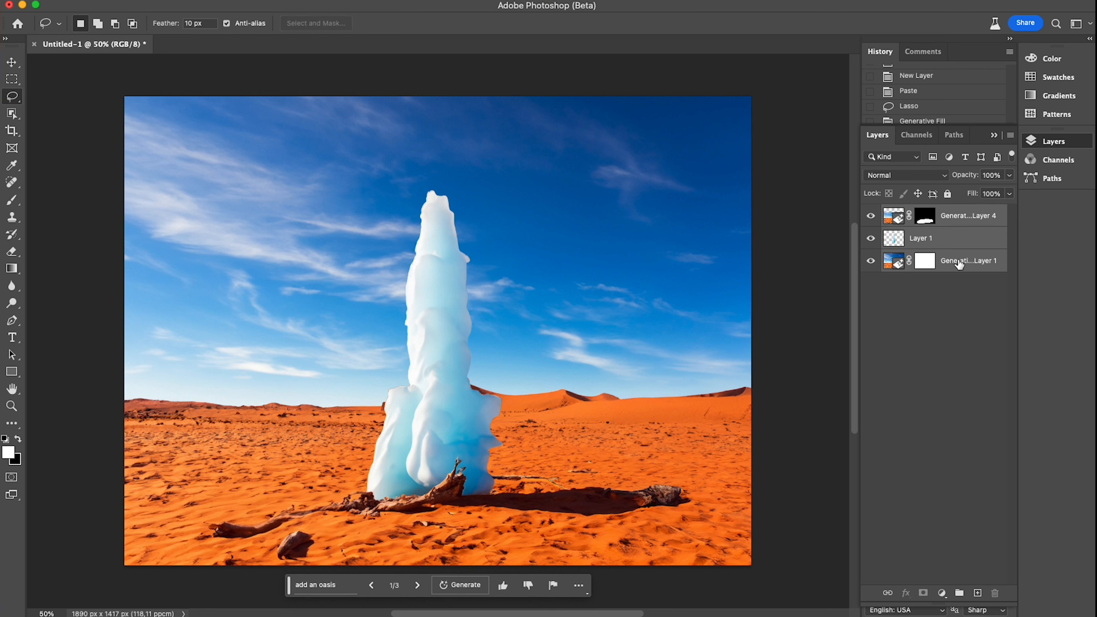
pyautogui.rightClick(957, 259)
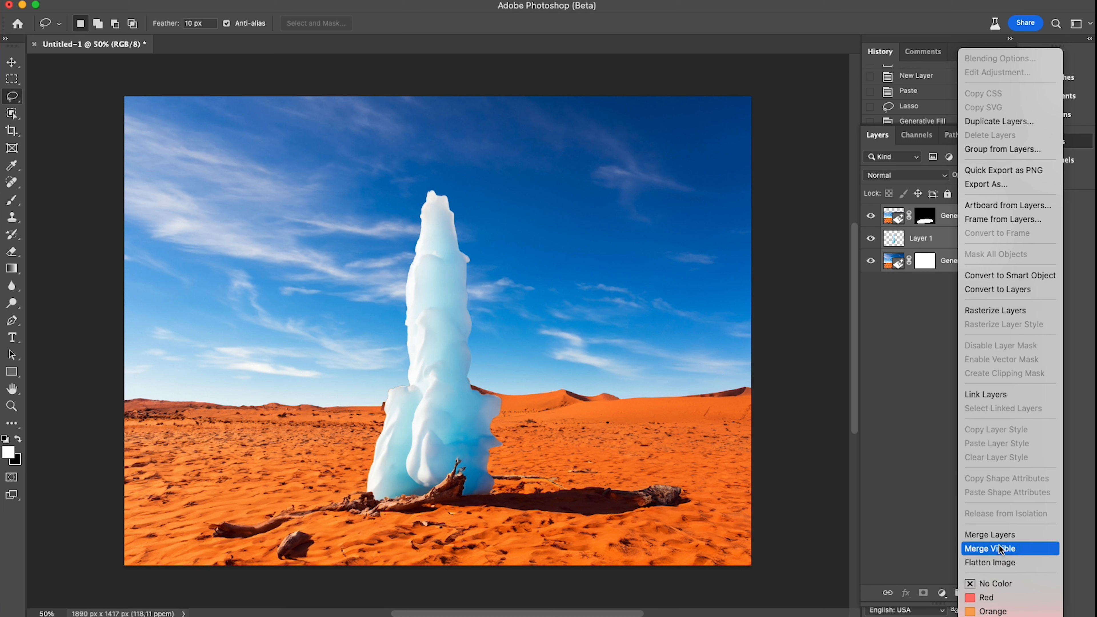
pyautogui.click(998, 535)
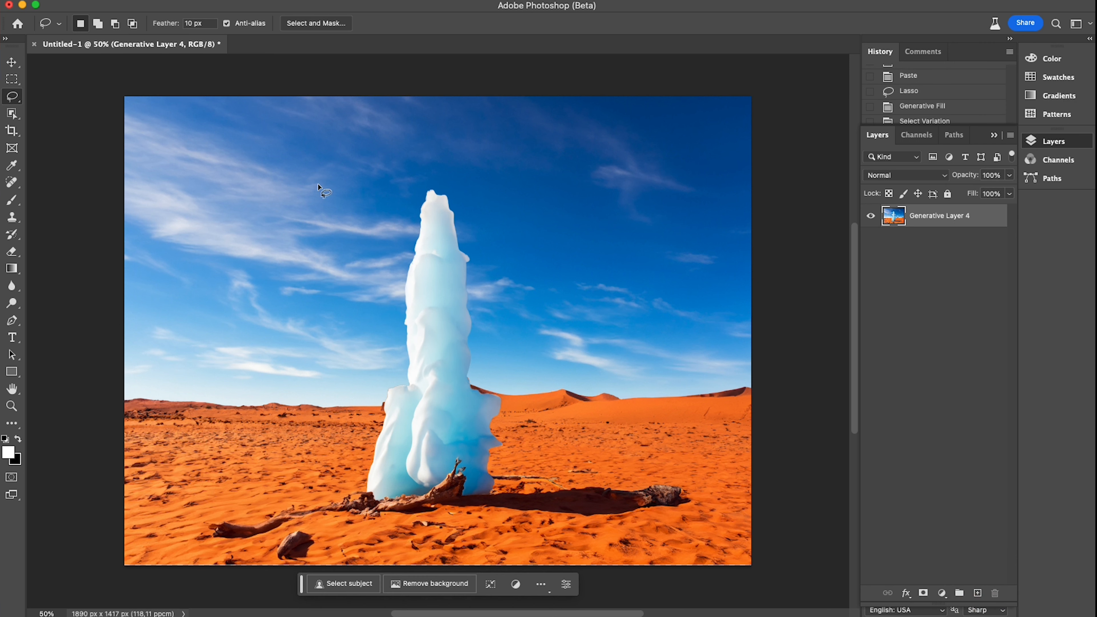
# Step: Lasso the sky area left of the ice sculpture and run Generative Fill with the prompt "Add steam of sunlight to the sky"
pyautogui.moveTo(219, 84)
pyautogui.mouseDown()
pyautogui.moveTo(138, 86)
pyautogui.moveTo(90, 208)
pyautogui.moveTo(241, 282)
pyautogui.mouseUp()
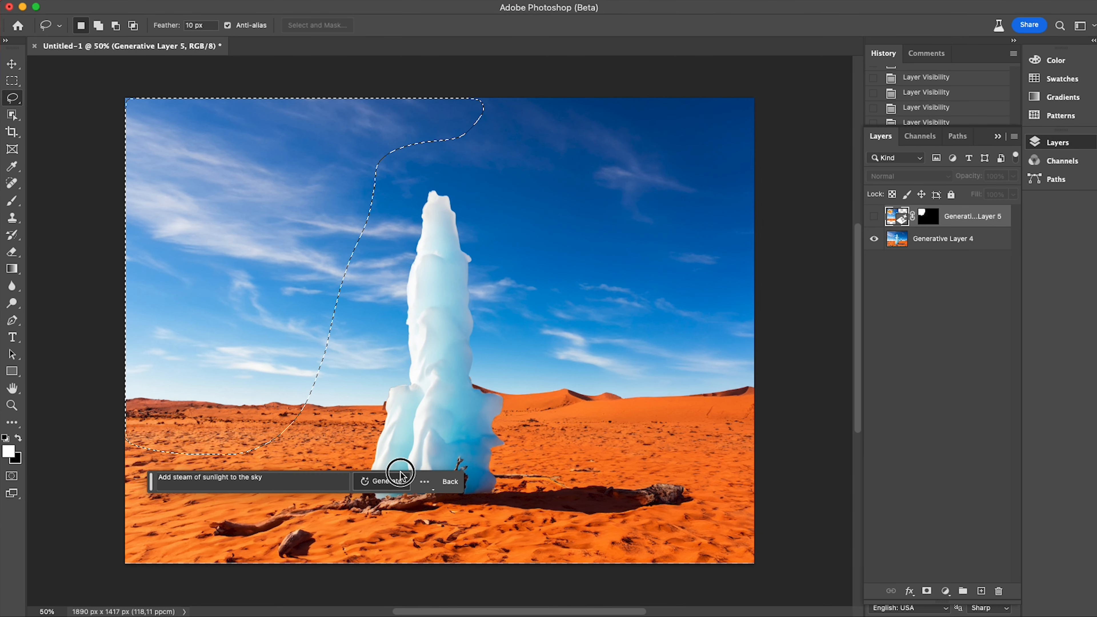
pyautogui.click(401, 476)
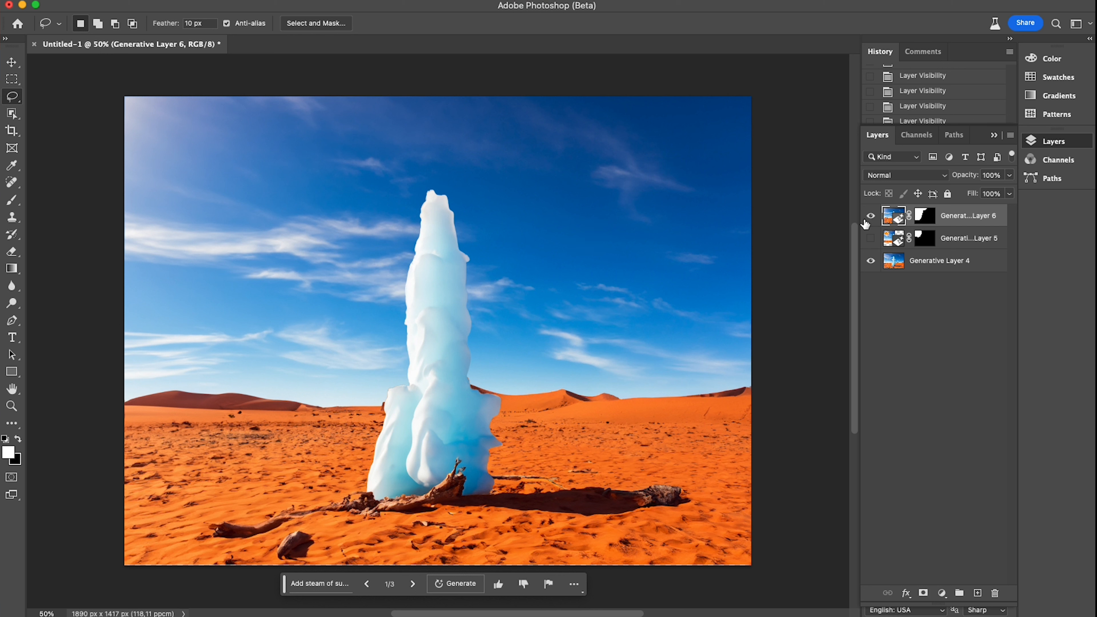
pyautogui.click(871, 217)
# Step: Merge Generative Layer 6, Generative Layer 5 and Generative Layer 4 into one layer
pyautogui.keyDown('shift'); pyautogui.click(929, 268); pyautogui.keyUp('shift')
pyautogui.rightClick(929, 268)
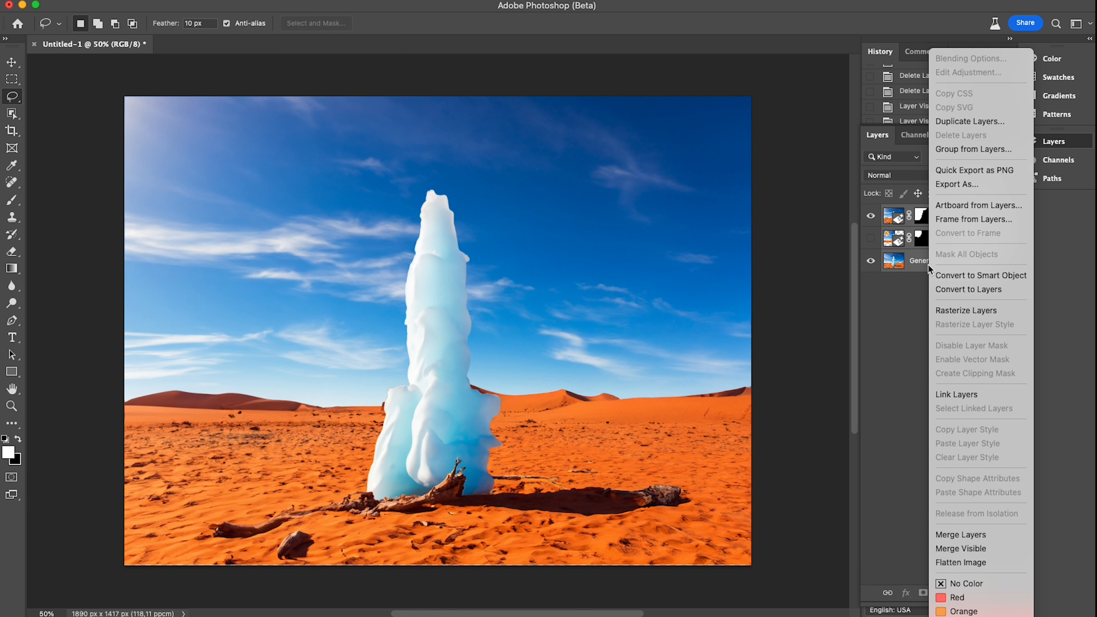
pyautogui.click(974, 536)
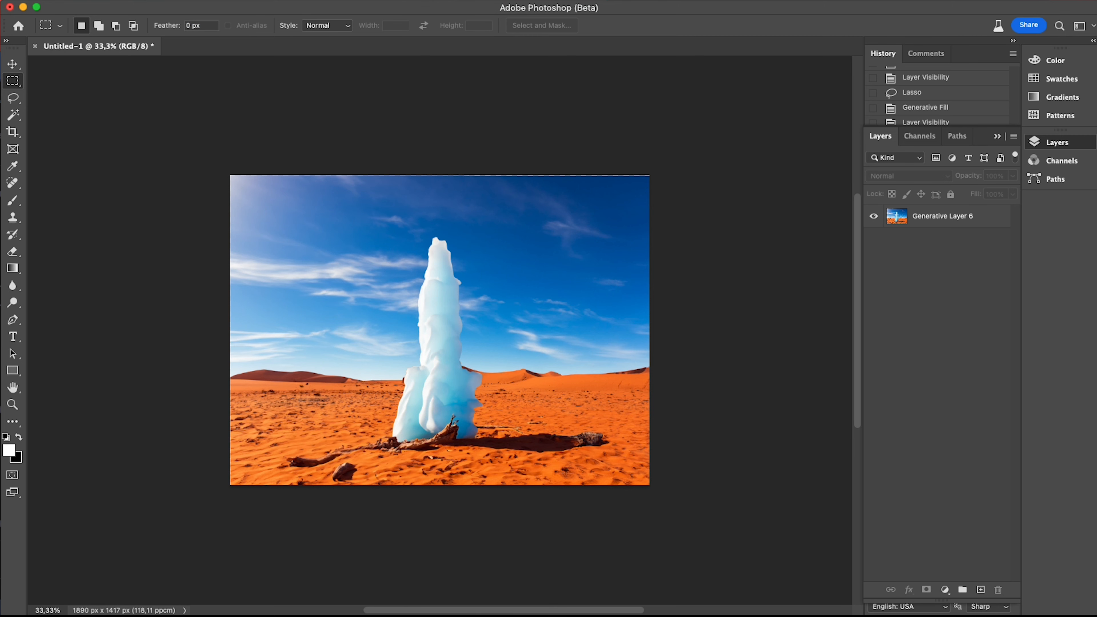
# Step: Enlarge the canvas to 6000 pixels wide by 1500 pixels high
pyautogui.press('super+alt+c')
pyautogui.write('6000')
pyautogui.press('Tab')
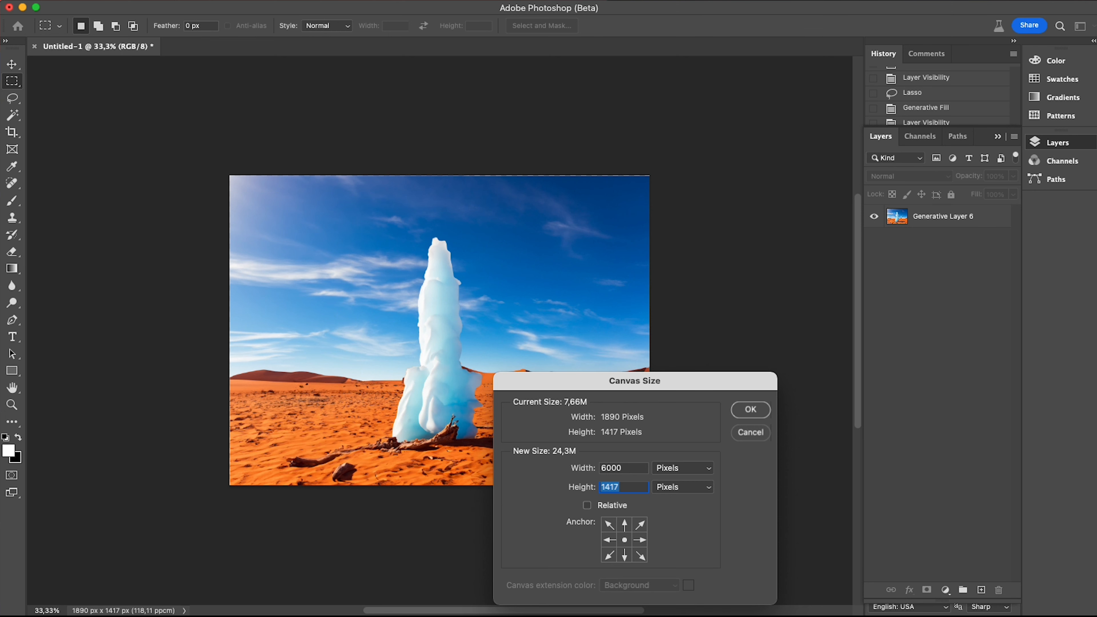
pyautogui.write('1500')
pyautogui.press('Return')
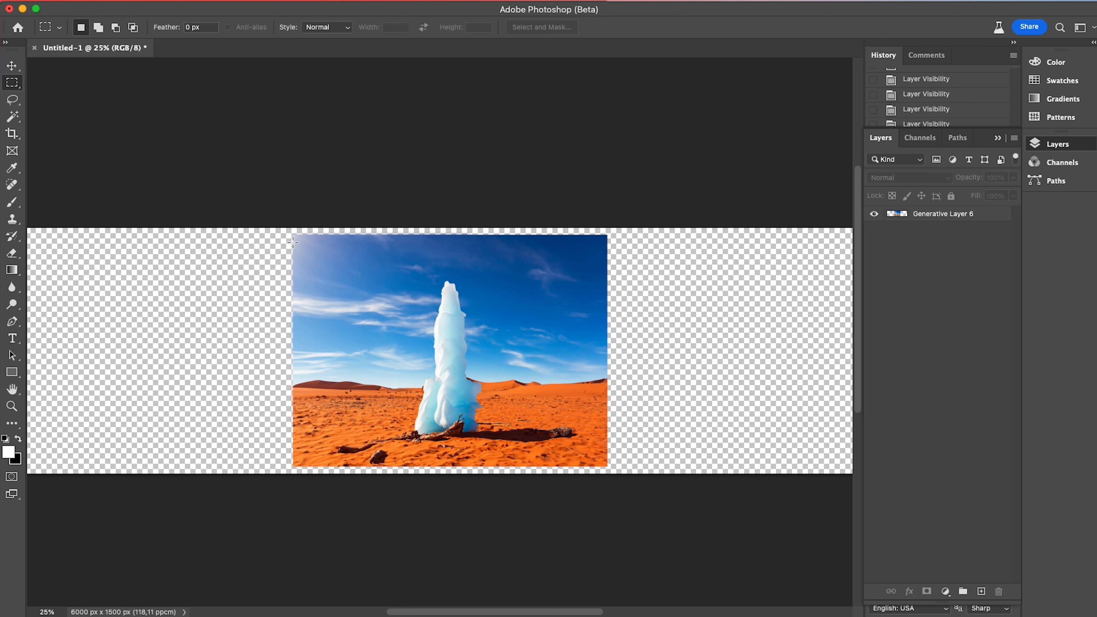
# Step: Select the empty canvas around the desert picture and extend the scene into it with a blank-prompt Generative Fill
pyautogui.moveTo(294, 235); pyautogui.dragTo(607, 466)
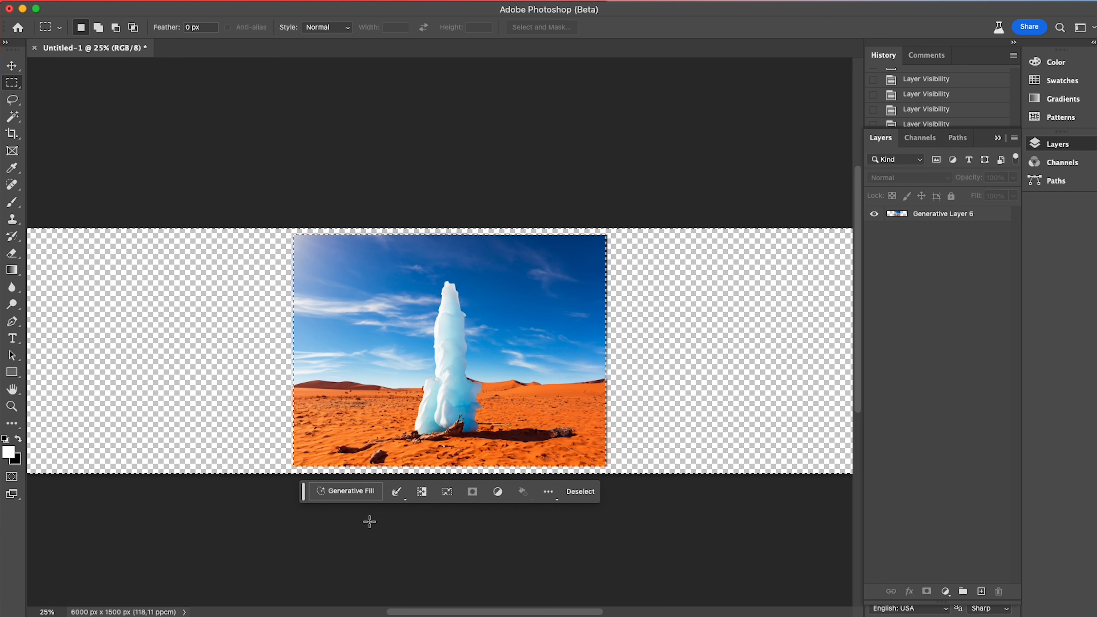
pyautogui.click(355, 498)
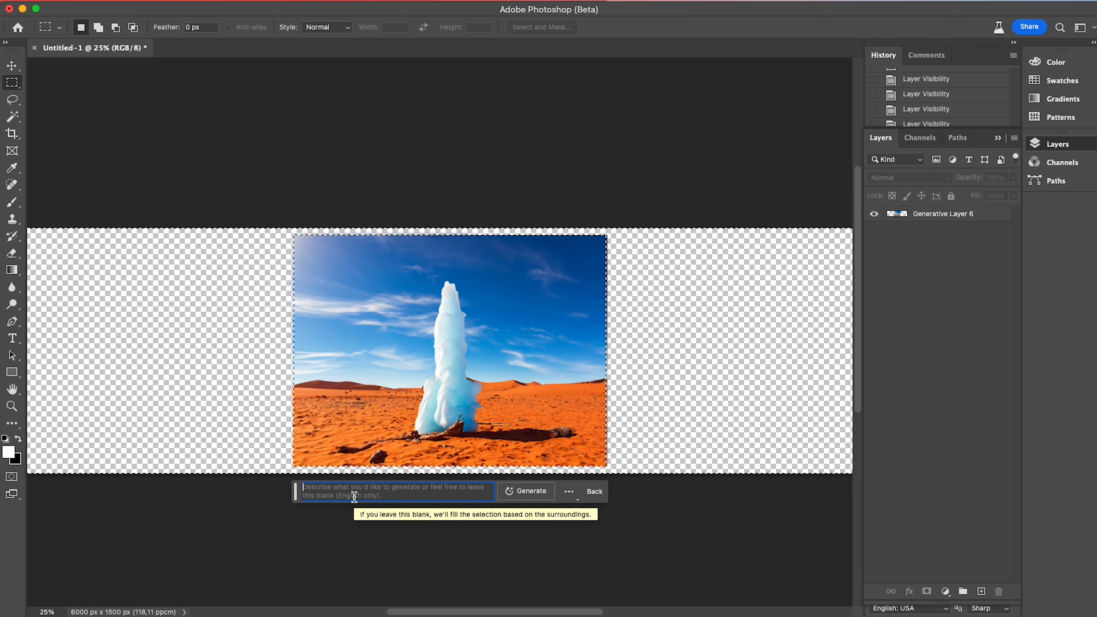
pyautogui.click(526, 491)
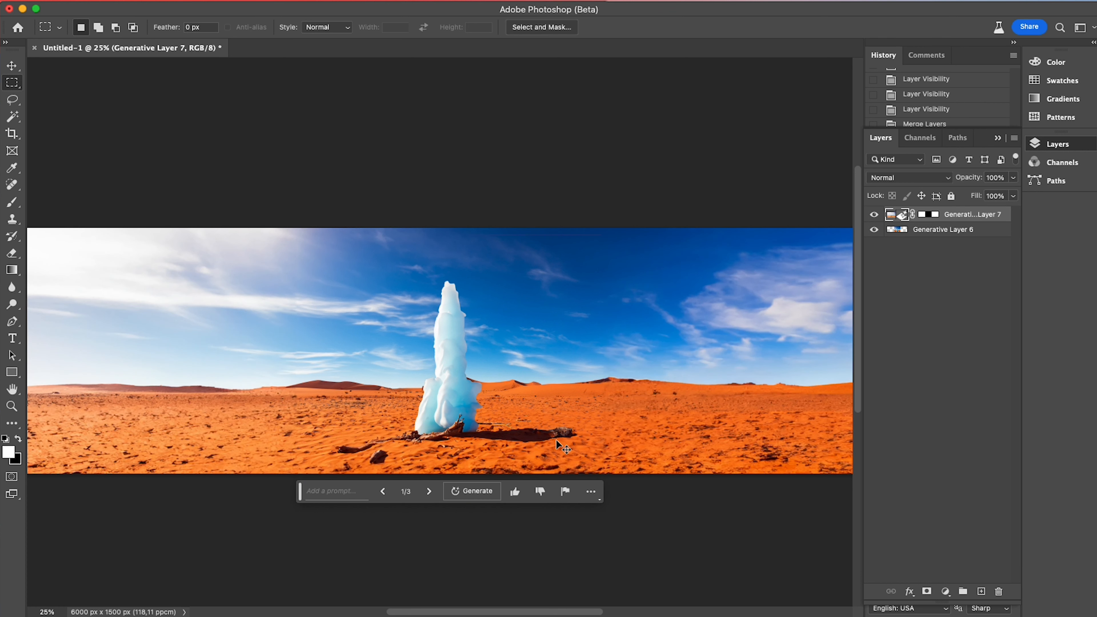
# Step: Lasso the sky right of the ice sculpture and run Generative Fill with "add three moons to the sky in the distance"
pyautogui.press('super+minus')
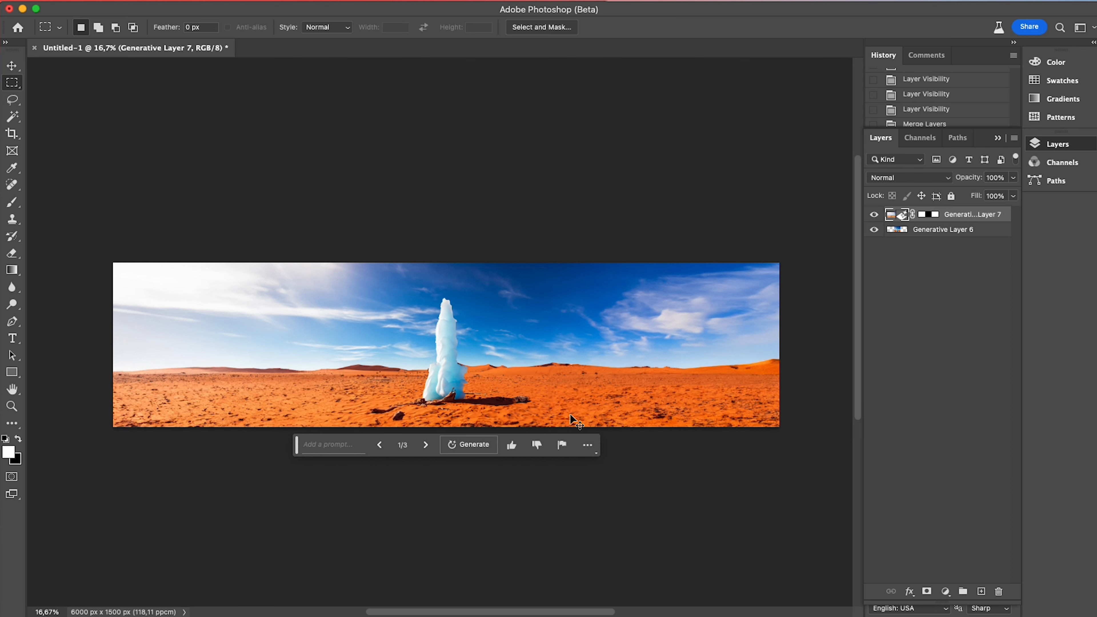
pyautogui.press('super+plus')
pyautogui.hscroll(-2, 338, 330)
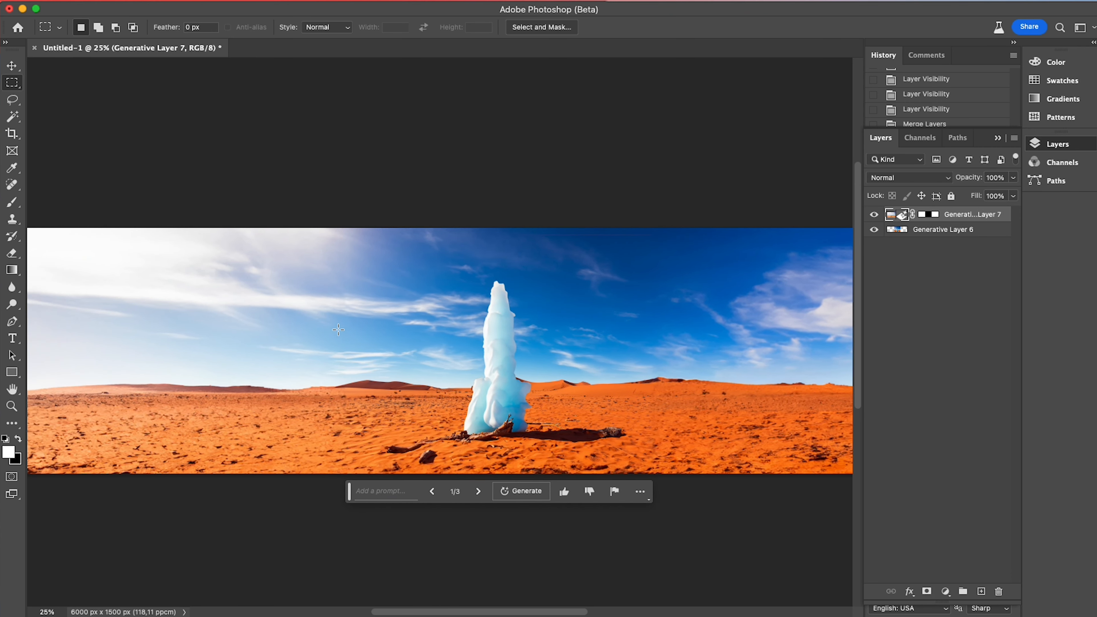
pyautogui.scroll(-1, 338, 330)
pyautogui.click(12, 100)
pyautogui.hscroll(3, 504, 275)
pyautogui.hscroll(2, 537, 229)
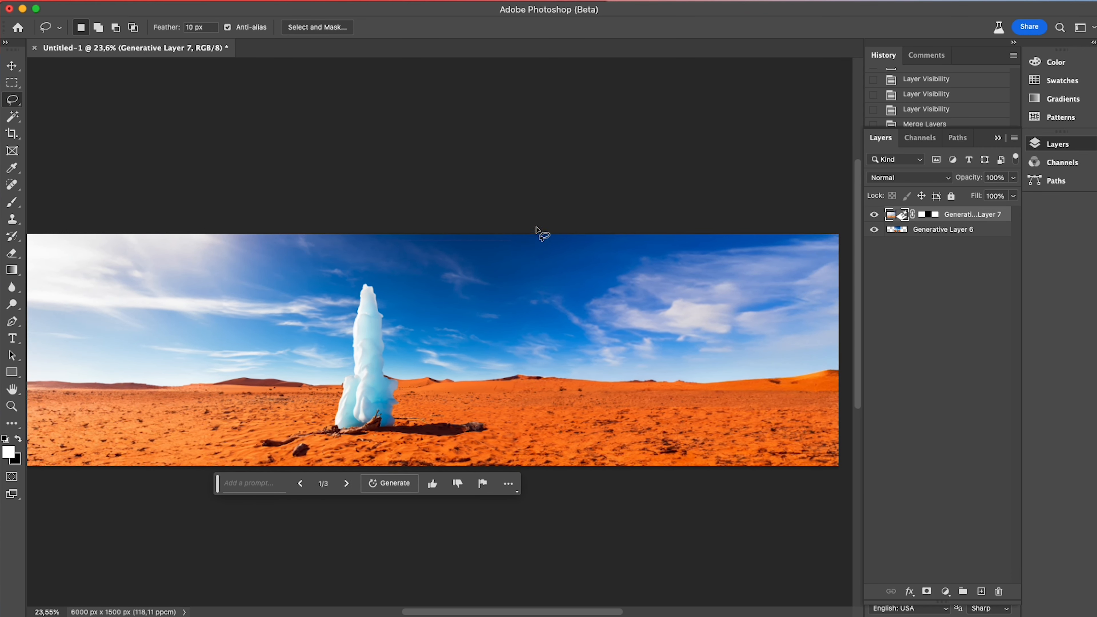
pyautogui.moveTo(595, 203)
pyautogui.mouseDown()
pyautogui.moveTo(458, 299)
pyautogui.moveTo(724, 358)
pyautogui.moveTo(862, 245)
pyautogui.moveTo(468, 255)
pyautogui.mouseUp()
pyautogui.click(544, 381)
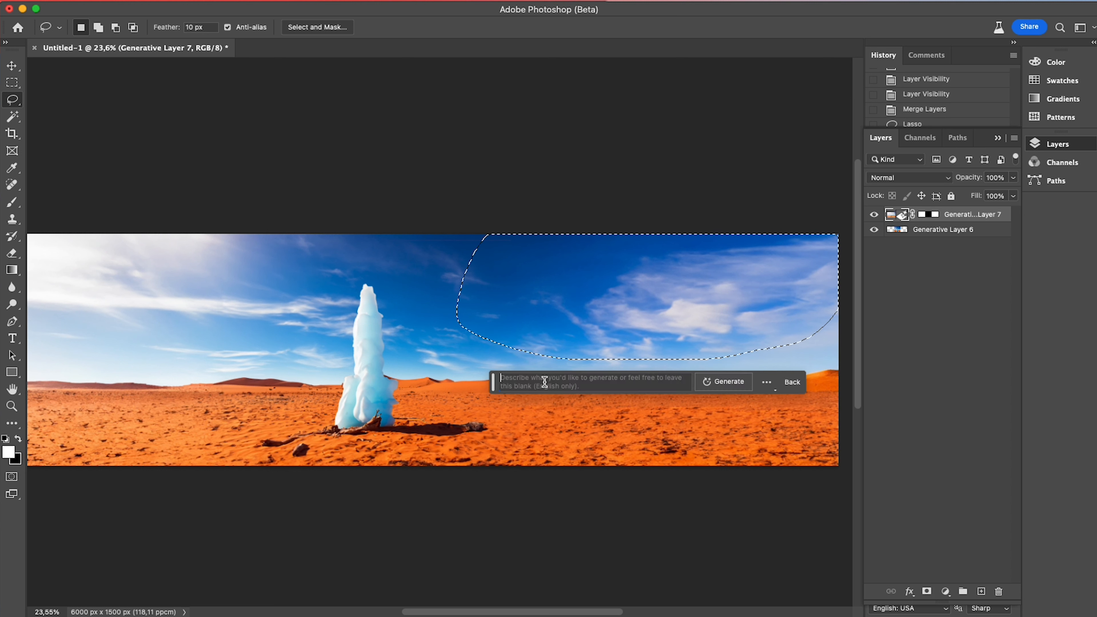
pyautogui.write('add thr')
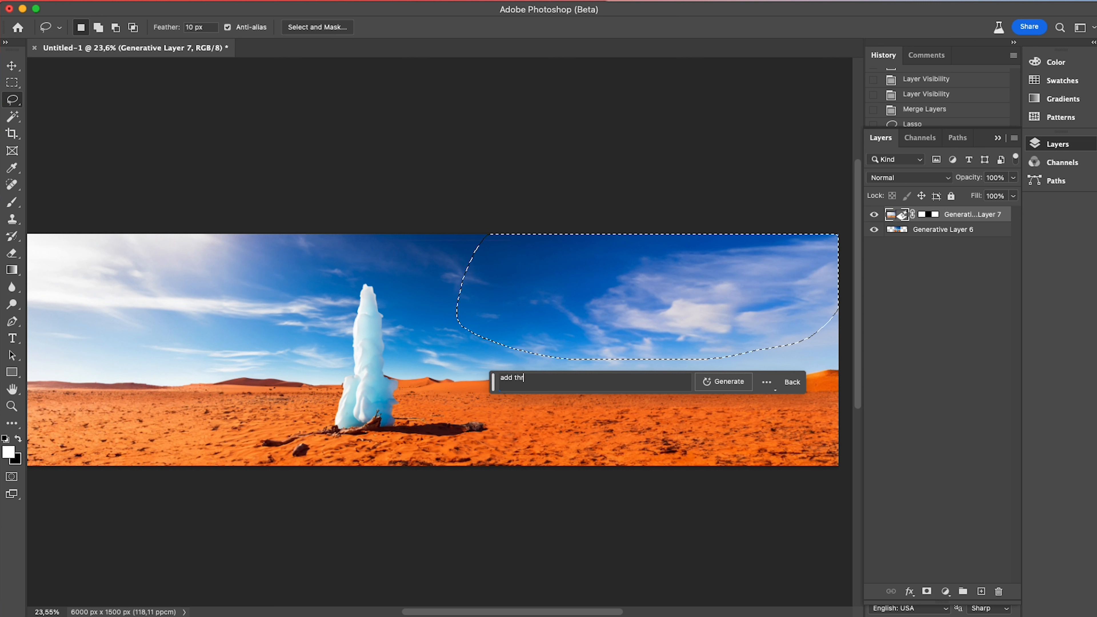
pyautogui.write('ee moons')
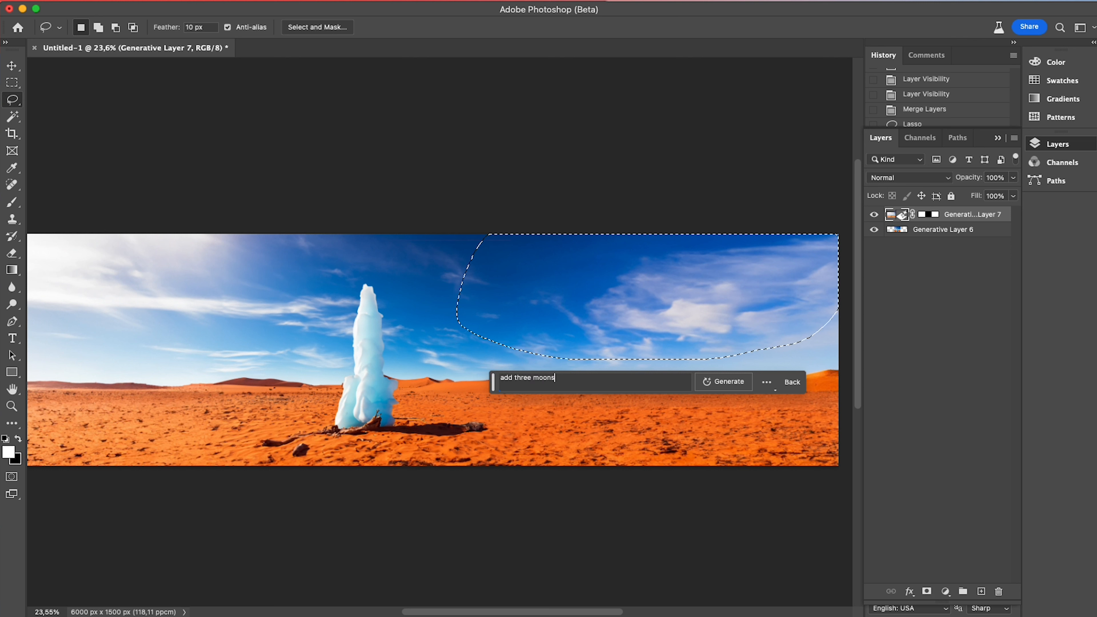
pyautogui.write(' to the sky in the di')
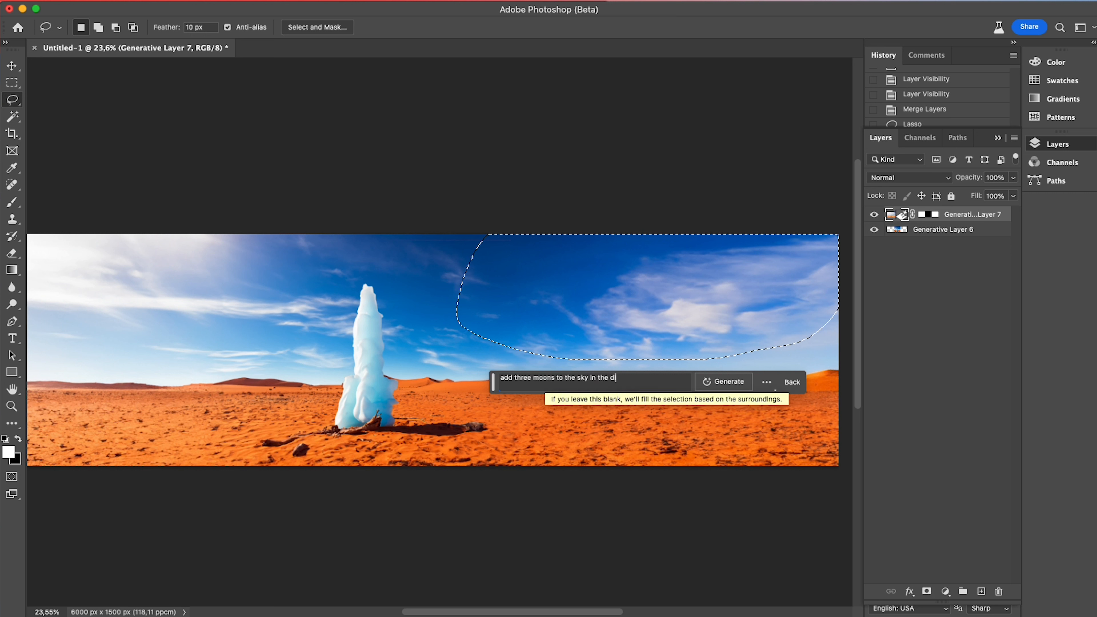
pyautogui.write('stance')
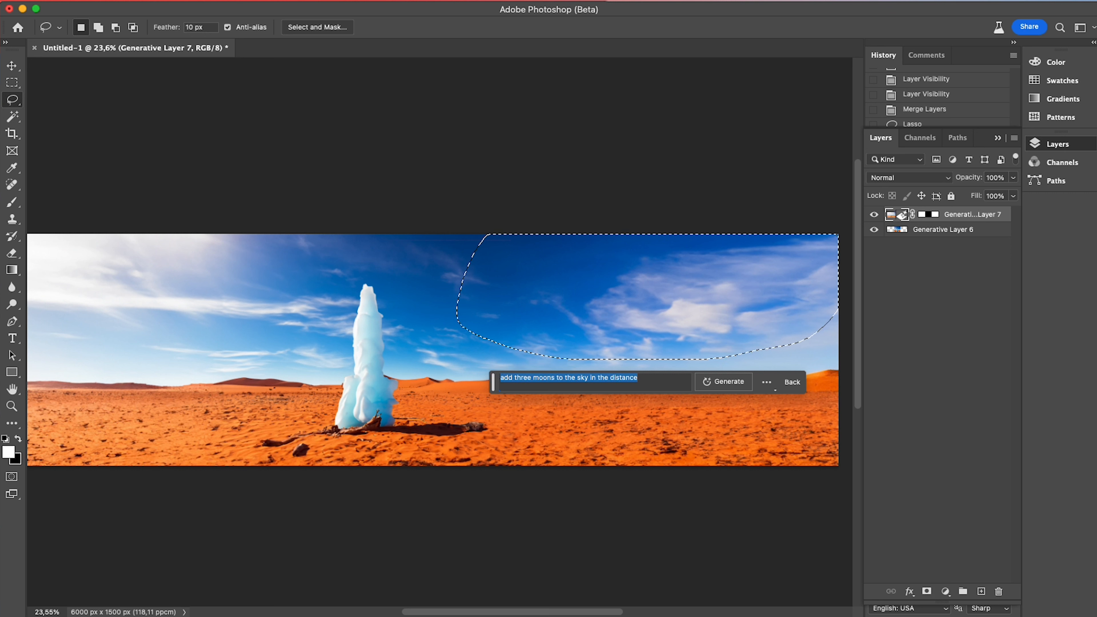
pyautogui.click(724, 382)
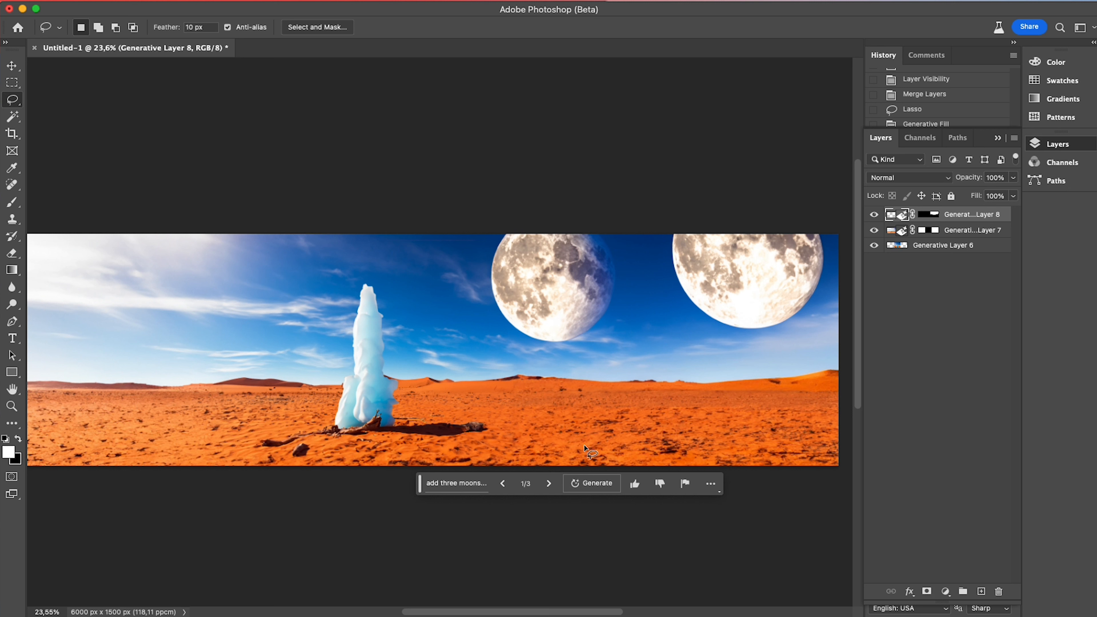
# Step: Compare the three generated variations of the moons fill and return to the first one
pyautogui.click(549, 484)
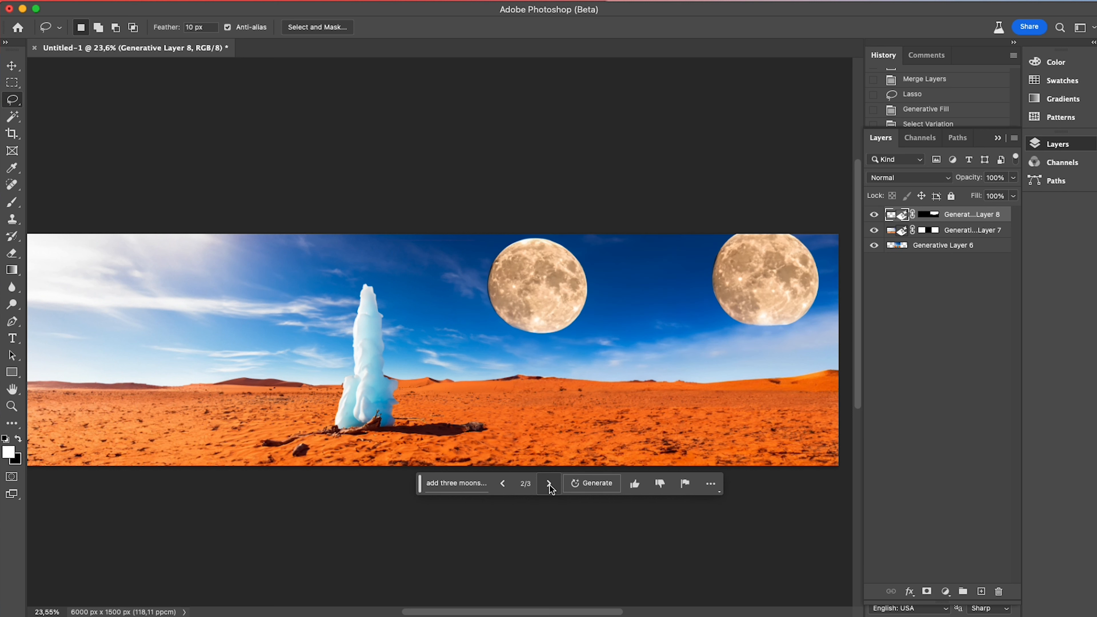
pyautogui.click(549, 484)
pyautogui.click(549, 483)
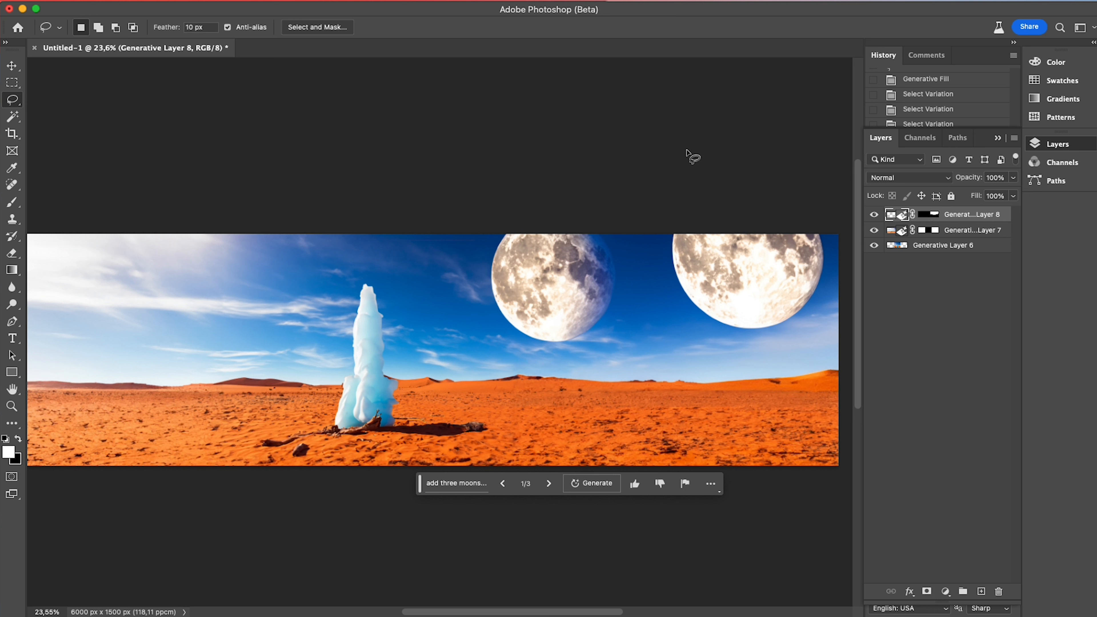
# Step: Lasso the rightmost moon and run Generative Fill on it with the prompt "remove"
pyautogui.moveTo(688, 156)
pyautogui.mouseDown()
pyautogui.moveTo(644, 239)
pyautogui.moveTo(662, 307)
pyautogui.moveTo(717, 345)
pyautogui.moveTo(789, 364)
pyautogui.moveTo(868, 278)
pyautogui.moveTo(841, 179)
pyautogui.mouseUp()
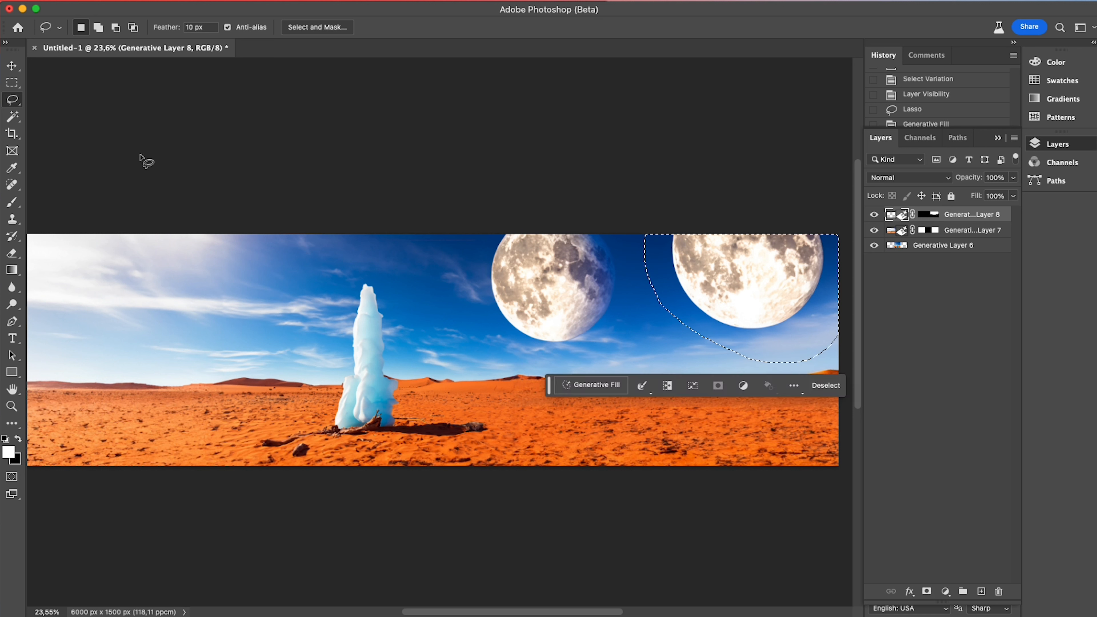
pyautogui.click(579, 383)
pyautogui.write('remove')
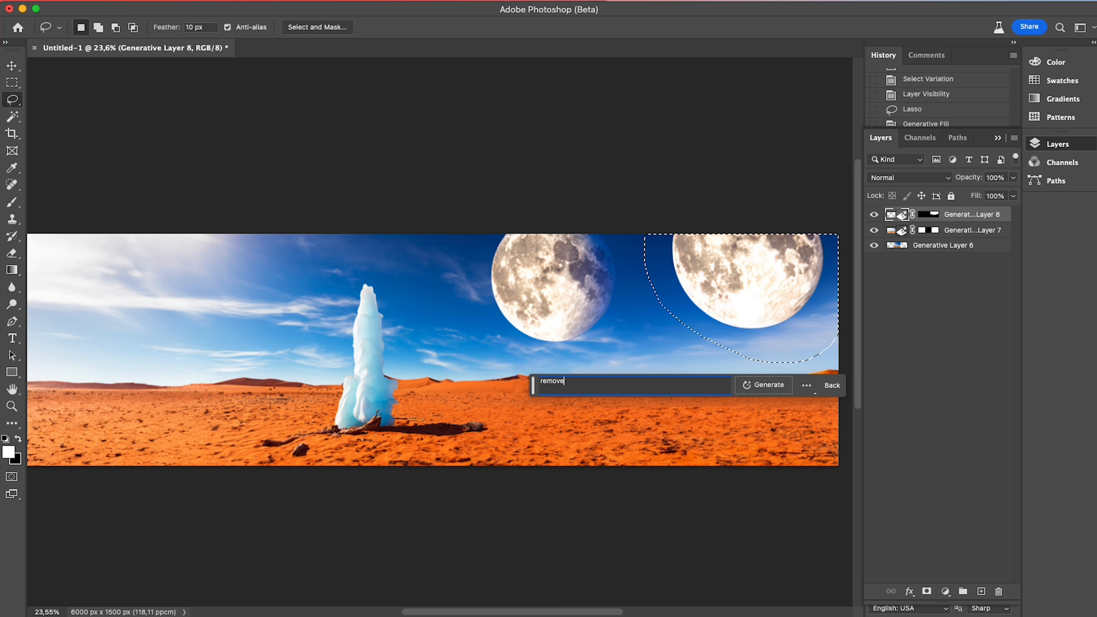
pyautogui.click(764, 386)
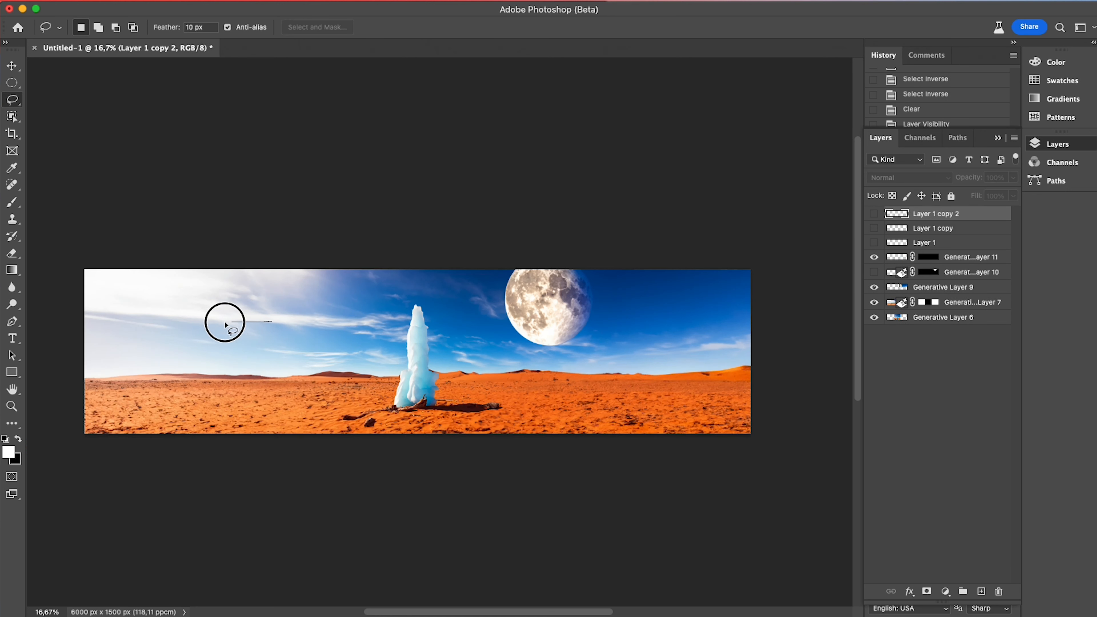
# Step: Lasso an area around the ice sculpture and the desert to its left, and run Generative Fill with "add space craft"
pyautogui.moveTo(225, 325)
pyautogui.mouseDown()
pyautogui.moveTo(191, 413)
pyautogui.moveTo(477, 407)
pyautogui.moveTo(474, 340)
pyautogui.moveTo(400, 298)
pyautogui.moveTo(332, 324)
pyautogui.moveTo(254, 330)
pyautogui.mouseUp()
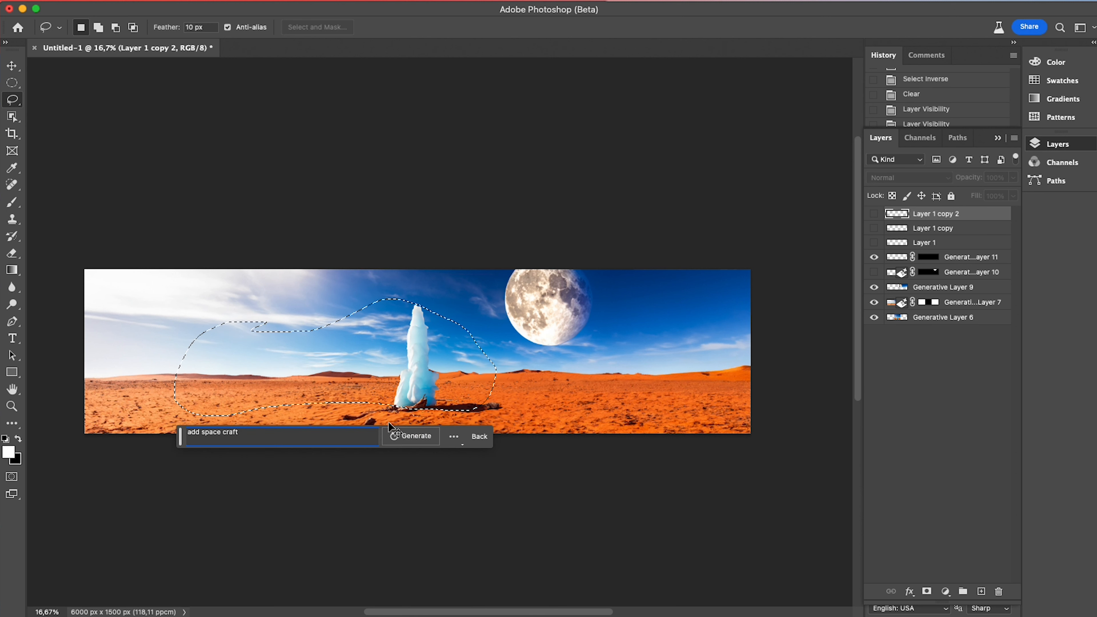
pyautogui.press('super+a')
pyautogui.press('BackSpace')
pyautogui.press('super+z')
pyautogui.click(416, 436)
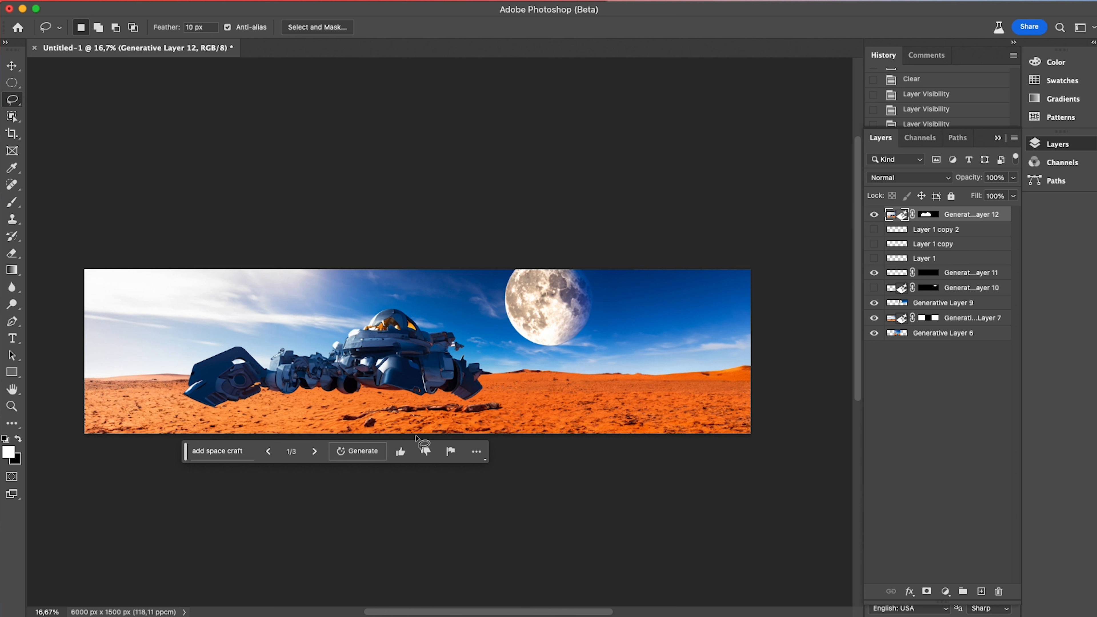
# Step: Go through the variations of the "add space craft" fill and switch to the third one
pyautogui.press('super+plus')
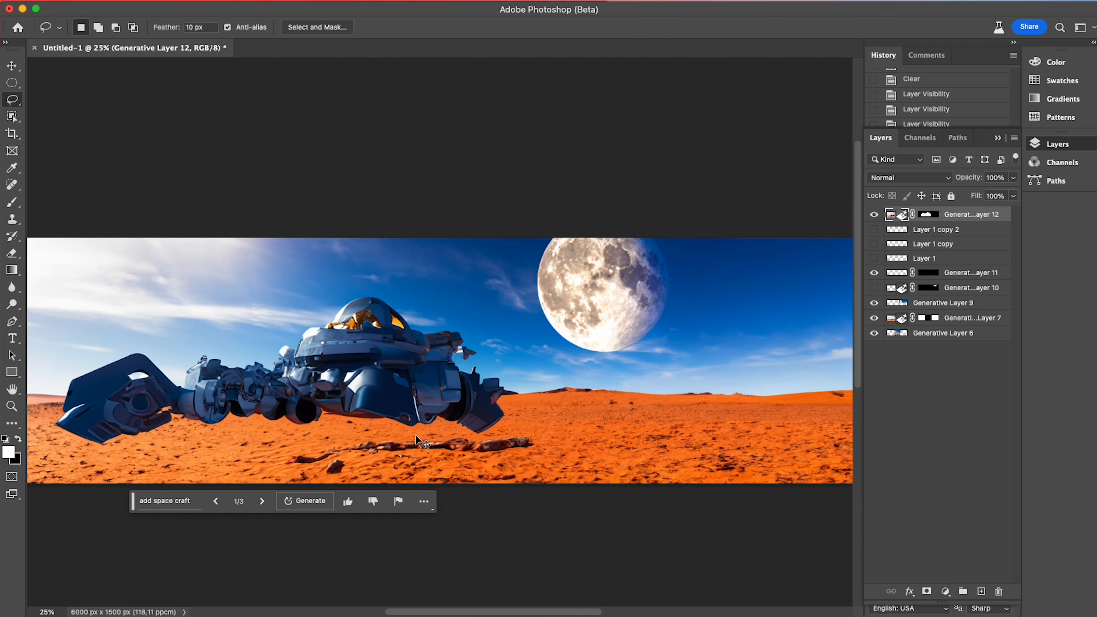
pyautogui.press('super+minus')
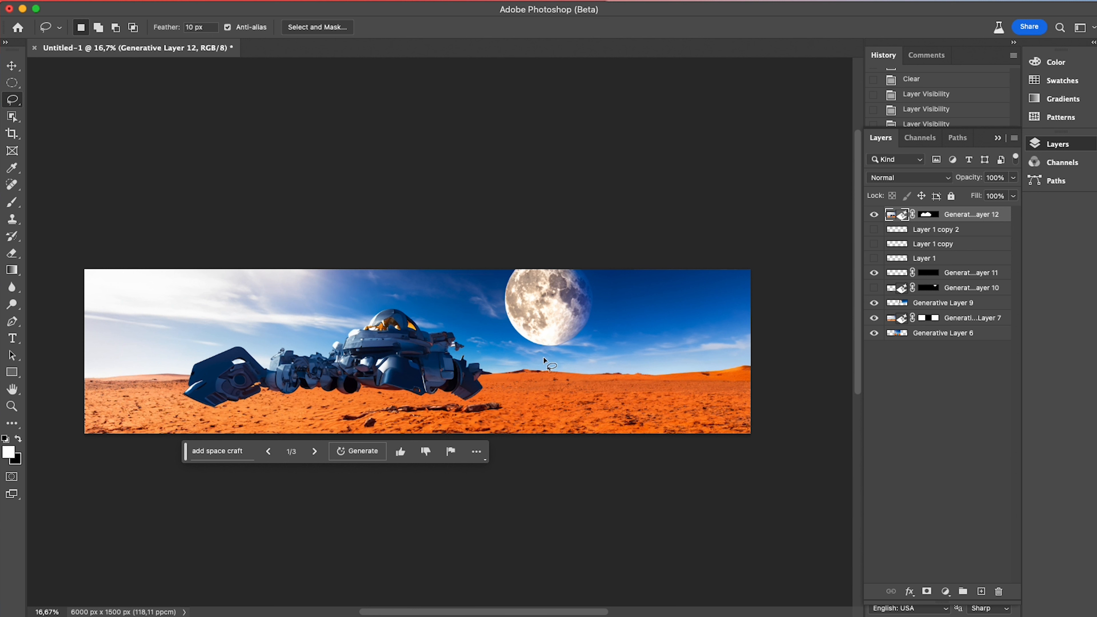
pyautogui.click(314, 452)
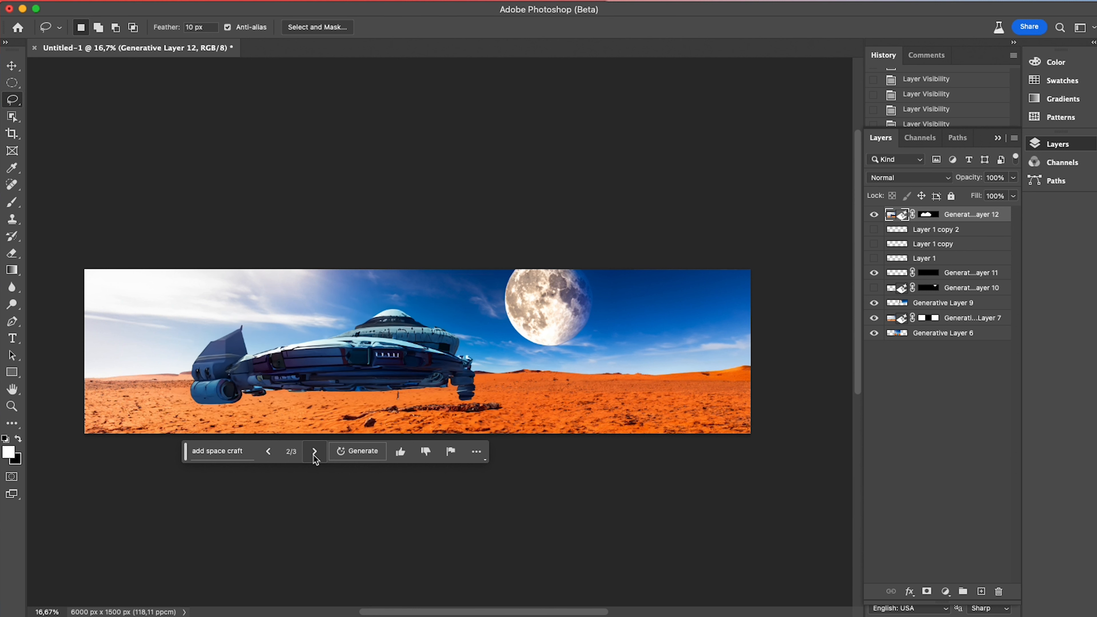
pyautogui.click(314, 452)
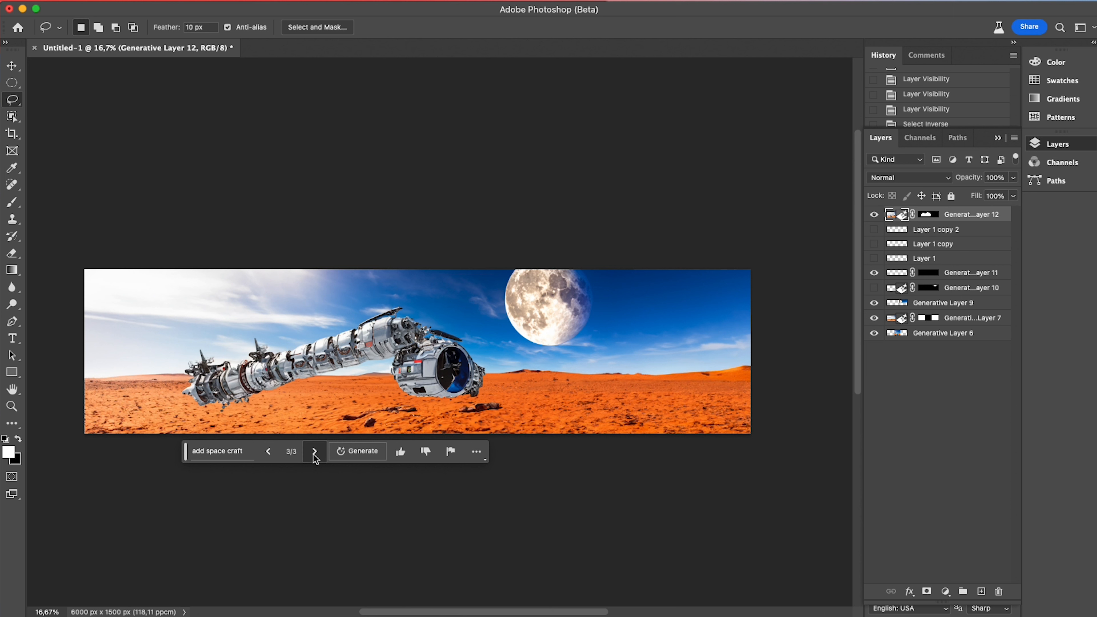
# Step: Return the "add space craft" fill to its first variation and extend the canvas downward from a top-centre anchor to 3500 pixels high
pyautogui.click(314, 452)
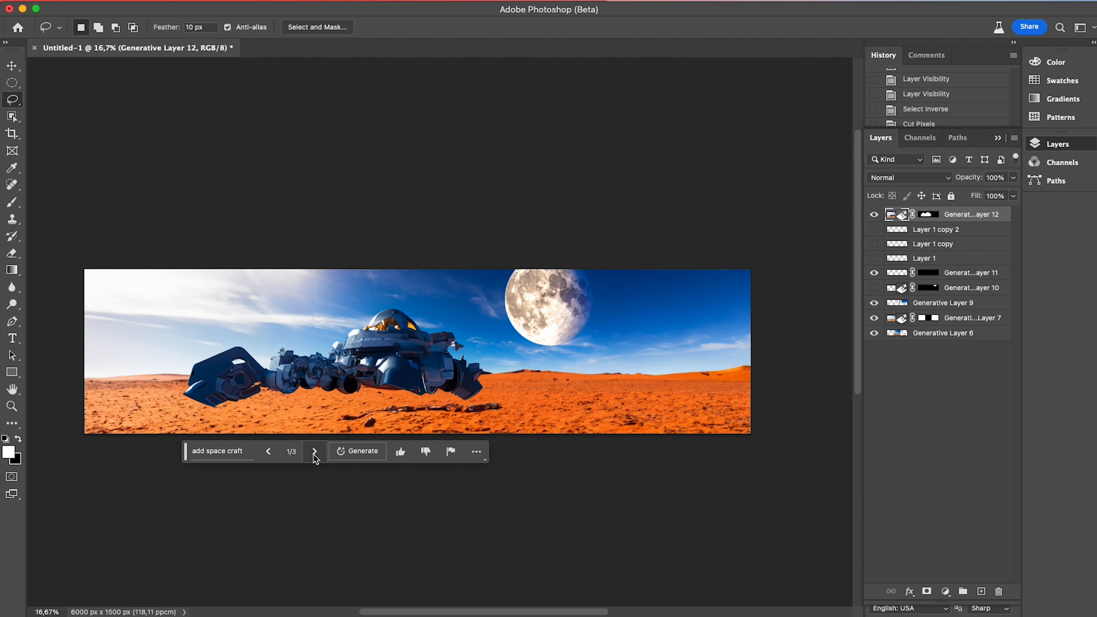
pyautogui.press('super+alt+c')
pyautogui.click(622, 526)
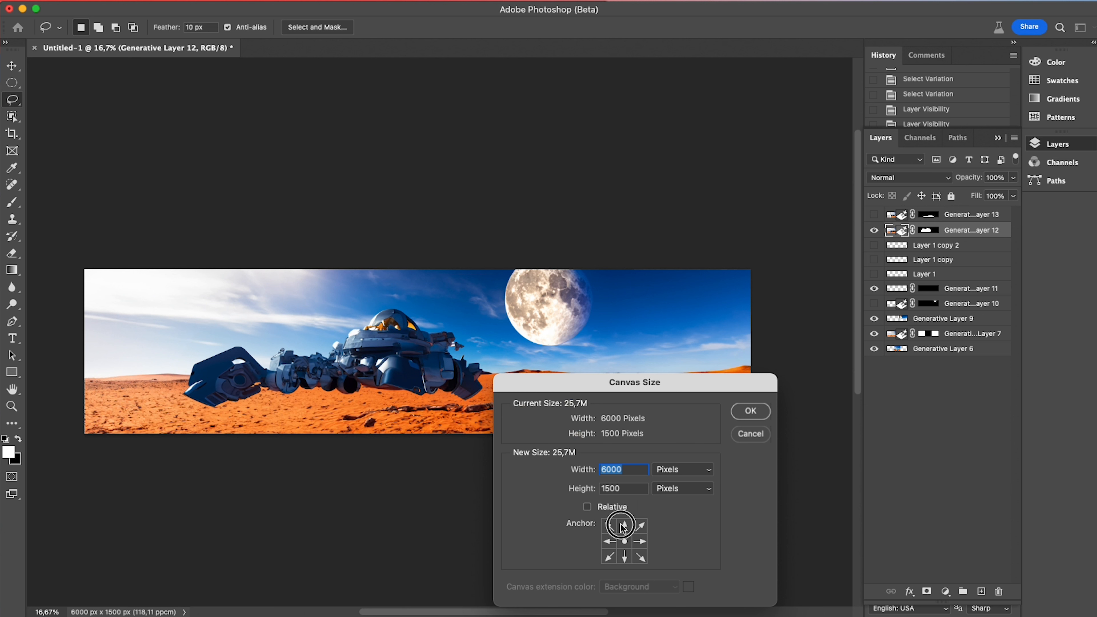
pyautogui.press('Tab')
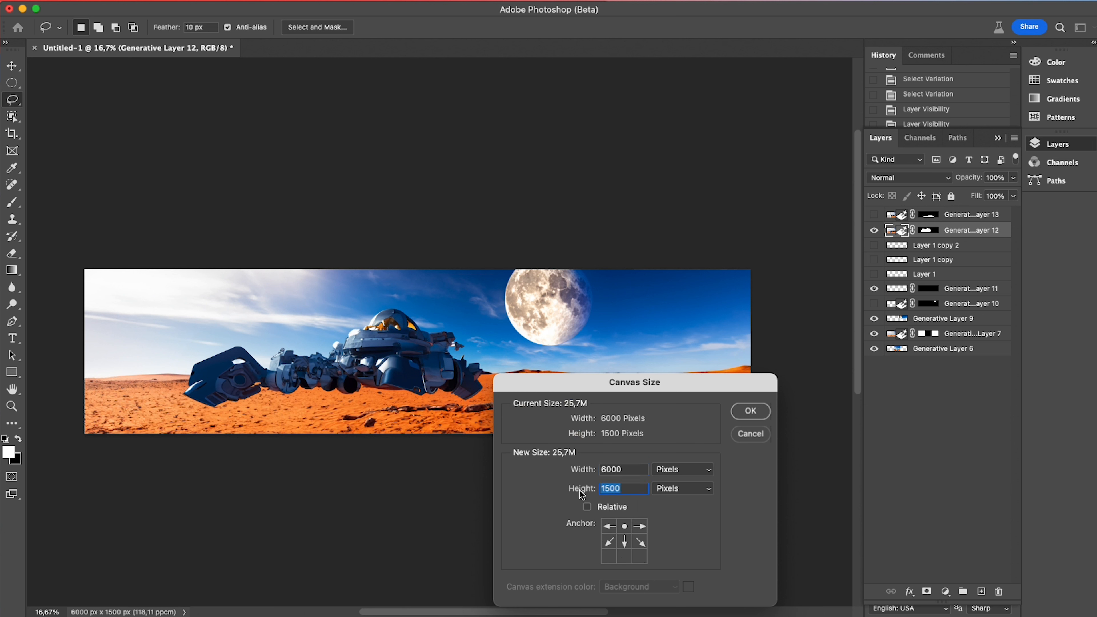
pyautogui.write('3500')
pyautogui.press('Return')
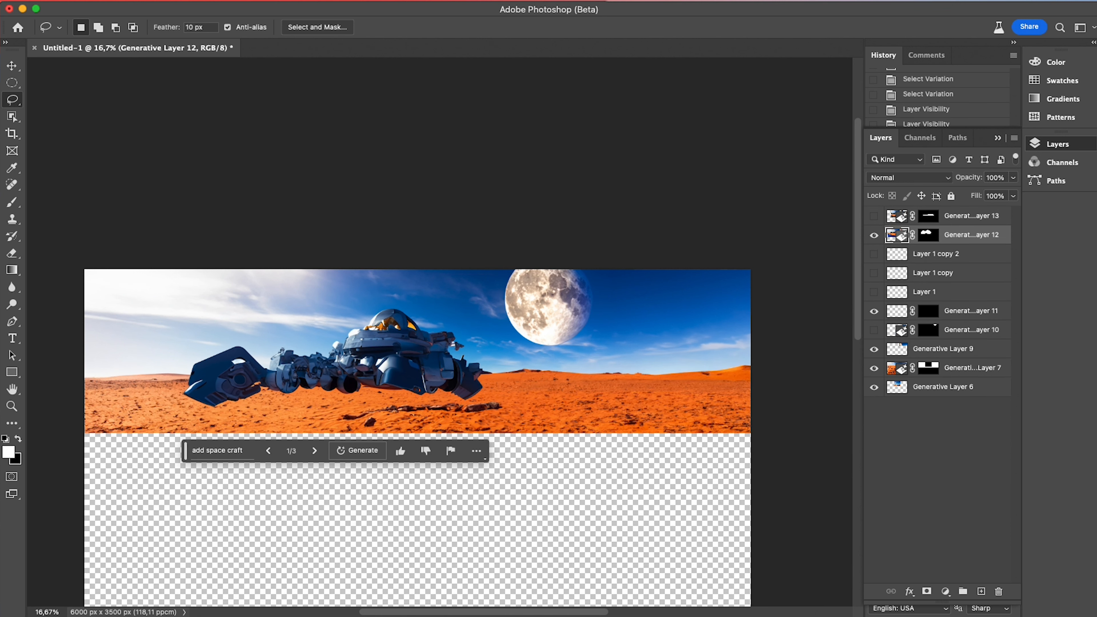
# Step: Select the empty lower canvas with the Rectangular Marquee, slightly overlapping the desert, and run Generative Fill on it without a prompt
pyautogui.press('super+minus')
pyautogui.click(12, 82)
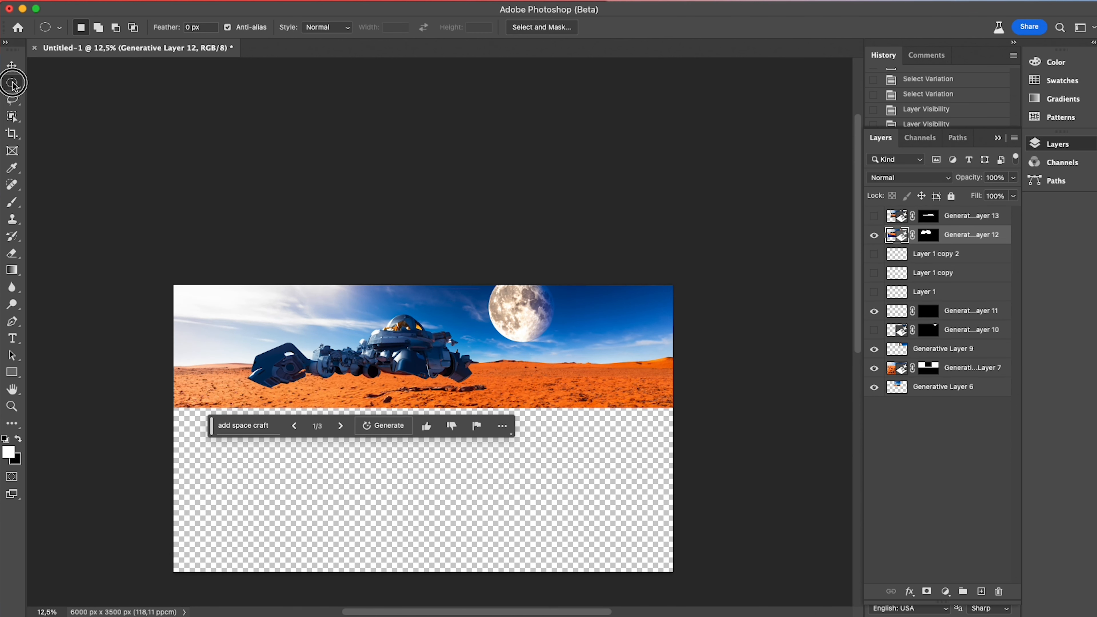
pyautogui.rightClick(12, 83)
pyautogui.click(36, 85)
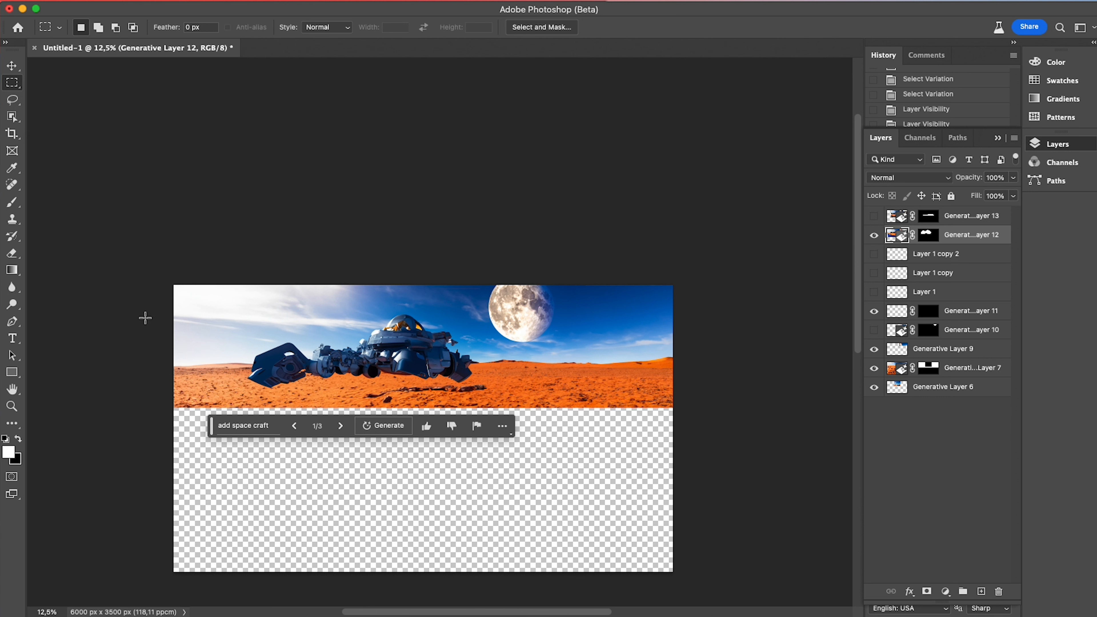
pyautogui.moveTo(164, 404); pyautogui.dragTo(668, 581)
pyautogui.click(329, 545)
pyautogui.click(511, 545)
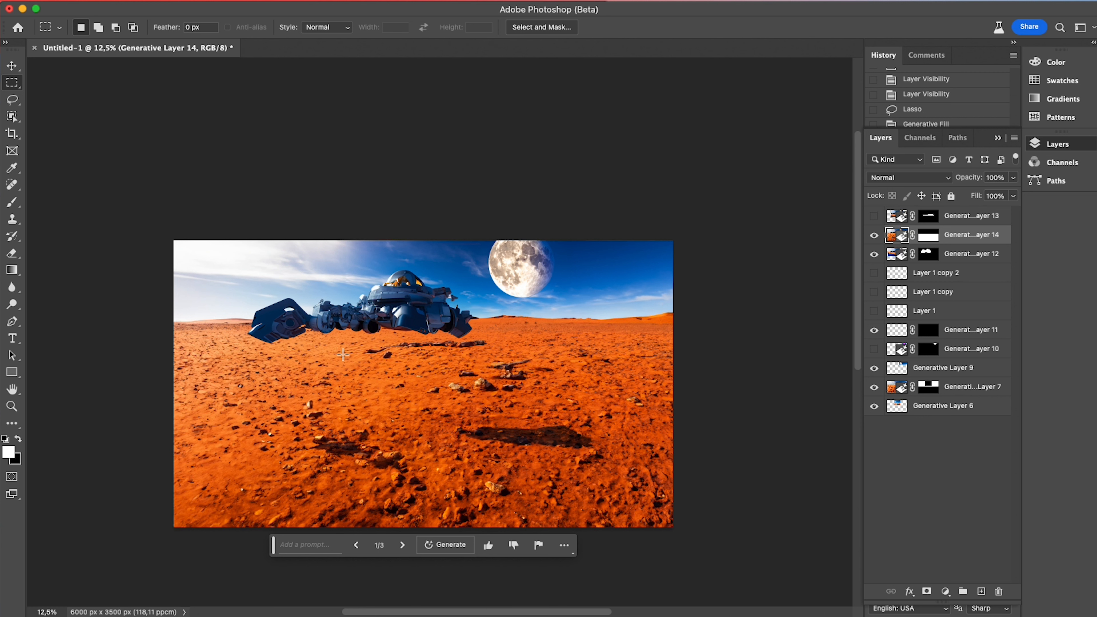
# Step: Lasso a spacecraft-shaped area around the dark patches on the desert ground and run Generative Fill with the prompt "insert shadow"
pyautogui.press('super+0')
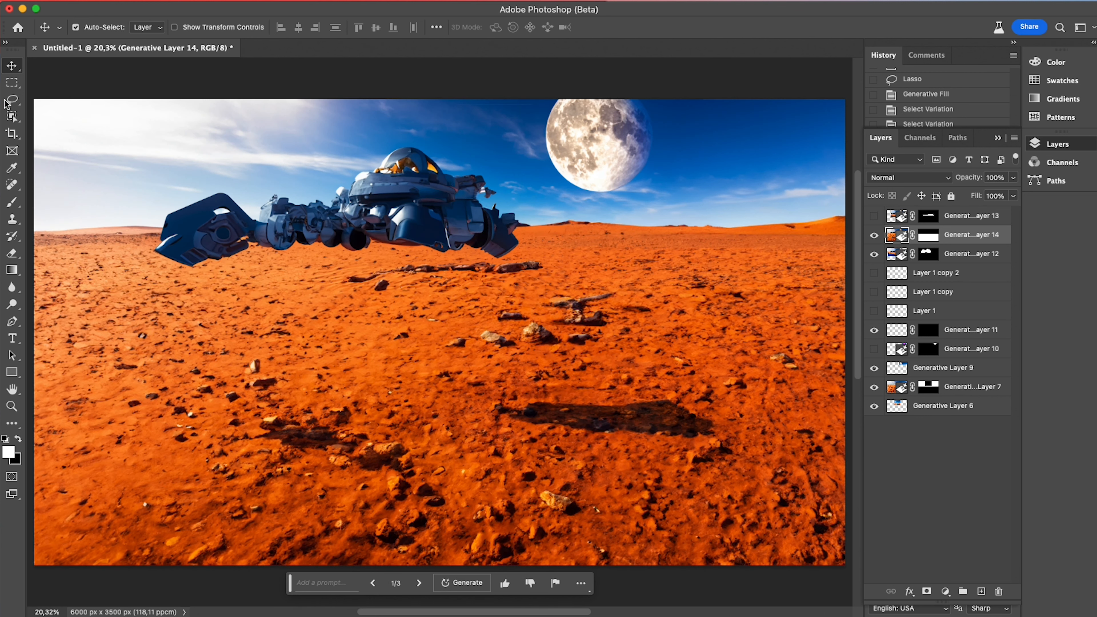
pyautogui.click(13, 103)
pyautogui.moveTo(535, 364)
pyautogui.mouseDown()
pyautogui.moveTo(436, 366)
pyautogui.moveTo(330, 396)
pyautogui.moveTo(268, 426)
pyautogui.moveTo(220, 495)
pyautogui.moveTo(315, 461)
pyautogui.moveTo(559, 454)
pyautogui.moveTo(681, 419)
pyautogui.moveTo(627, 363)
pyautogui.moveTo(504, 352)
pyautogui.moveTo(525, 360)
pyautogui.mouseUp()
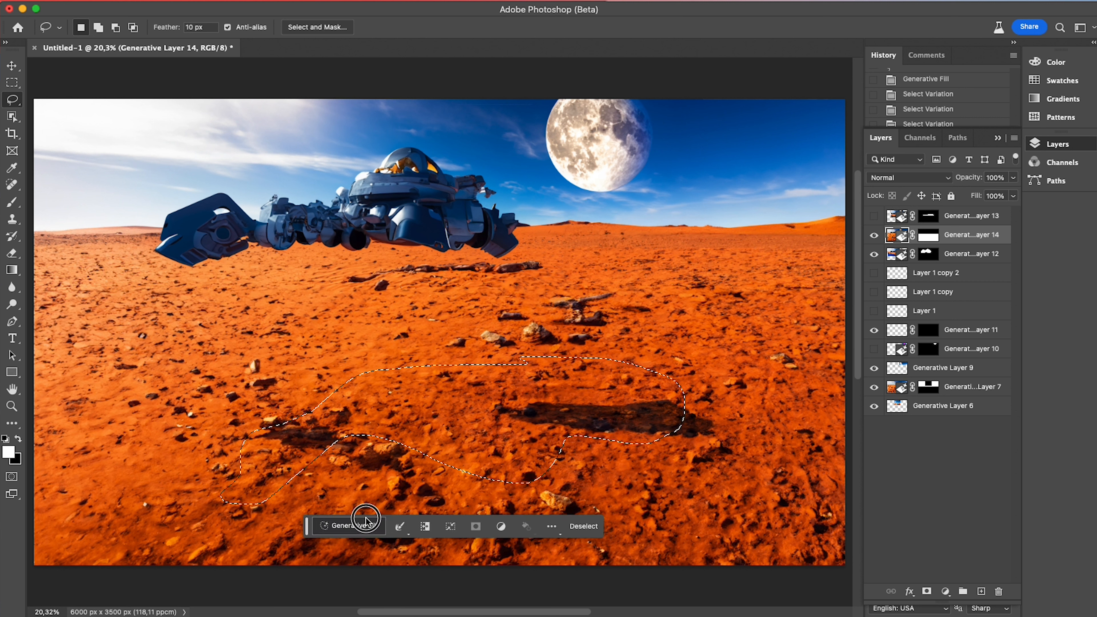
pyautogui.click(358, 523)
pyautogui.write('inset s')
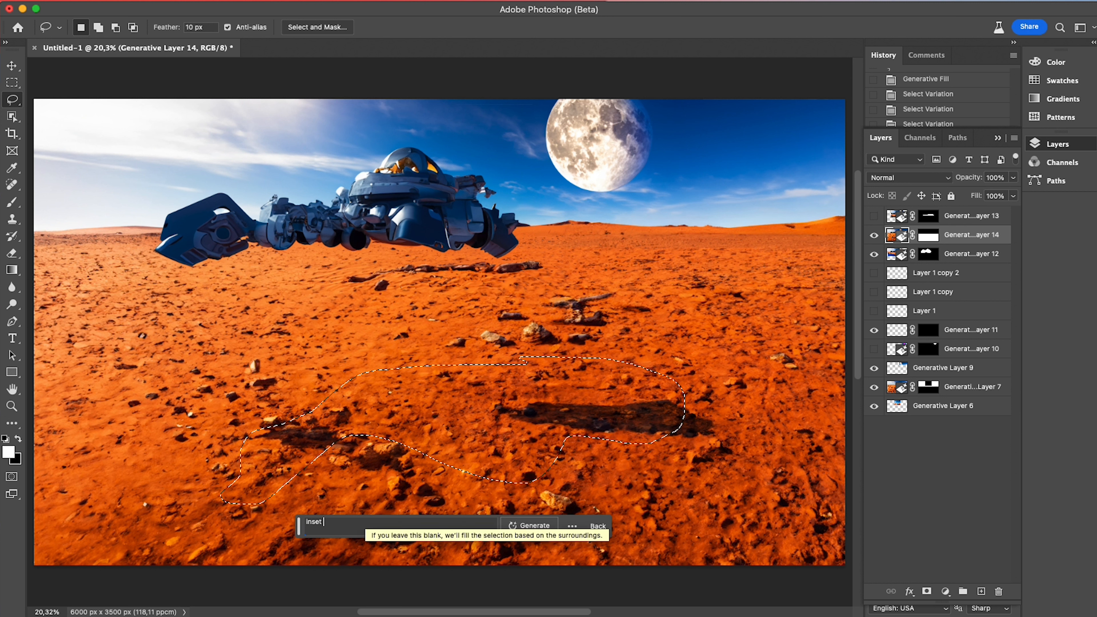
pyautogui.press('BackSpace')
pyautogui.press('BackSpace')
pyautogui.press('BackSpace')
pyautogui.write('rt shadow')
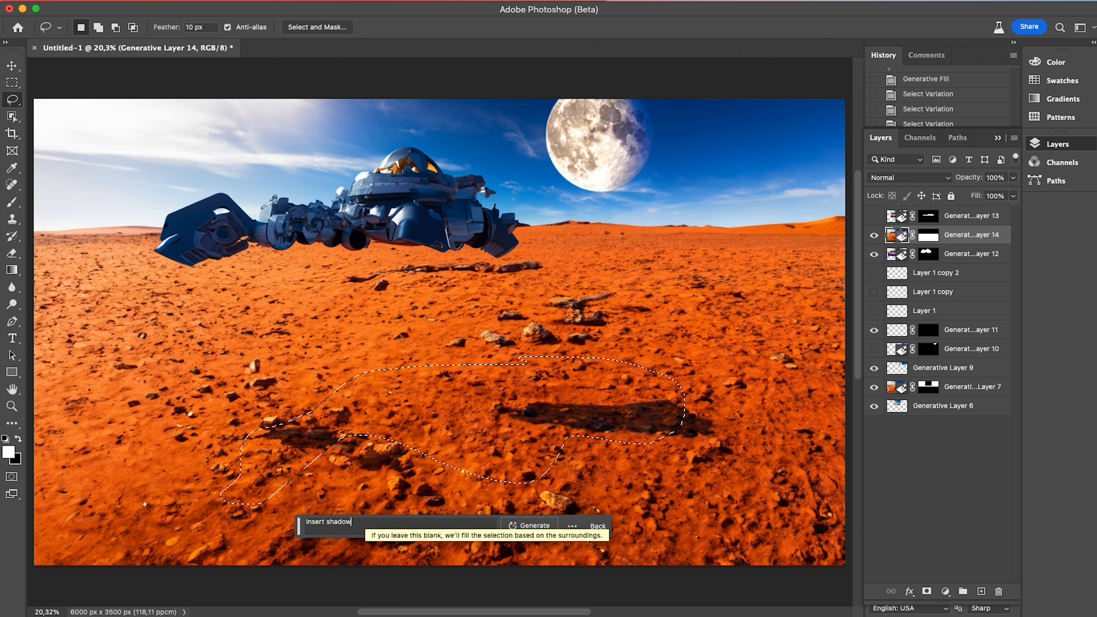
pyautogui.press('Return')
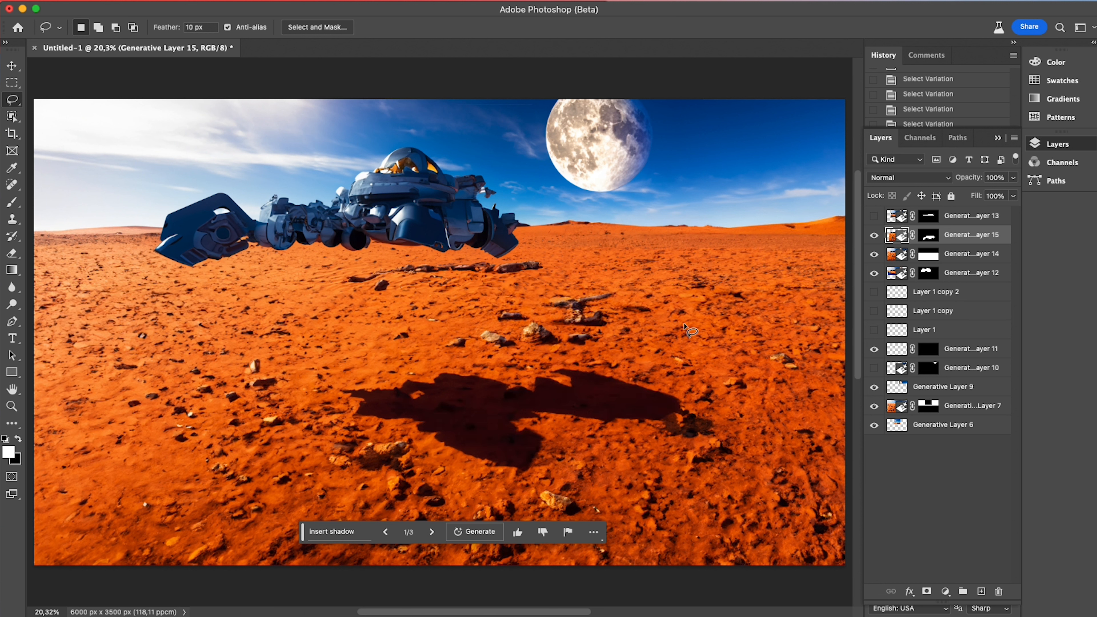
# Step: Compare the three variations of the "insert shadow" fill and return to the first one
pyautogui.click(431, 533)
pyautogui.click(431, 533)
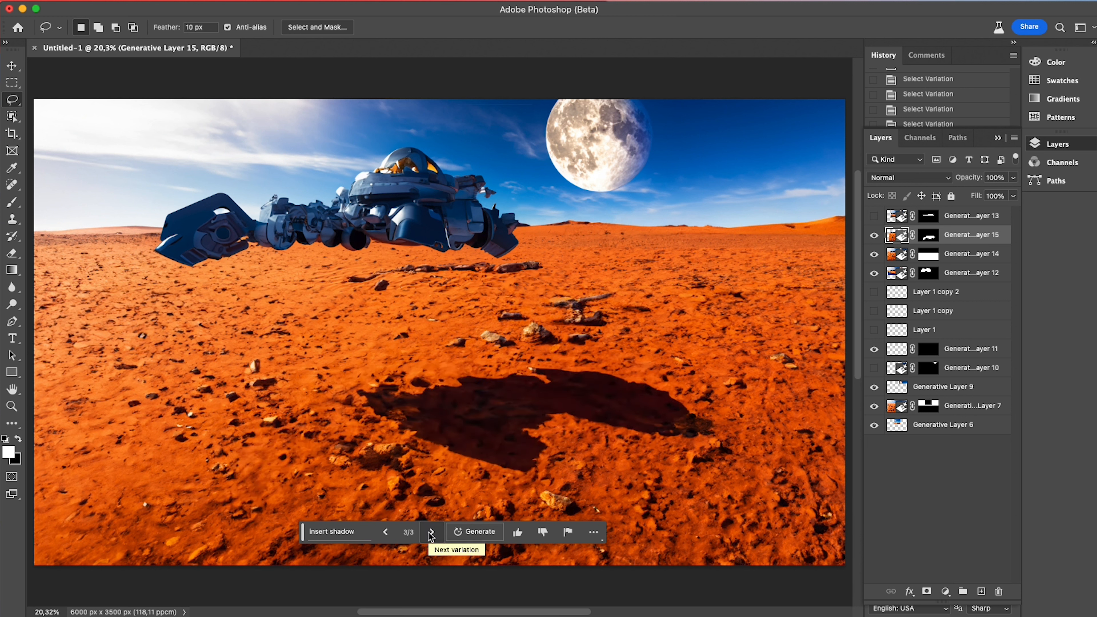
pyautogui.click(431, 533)
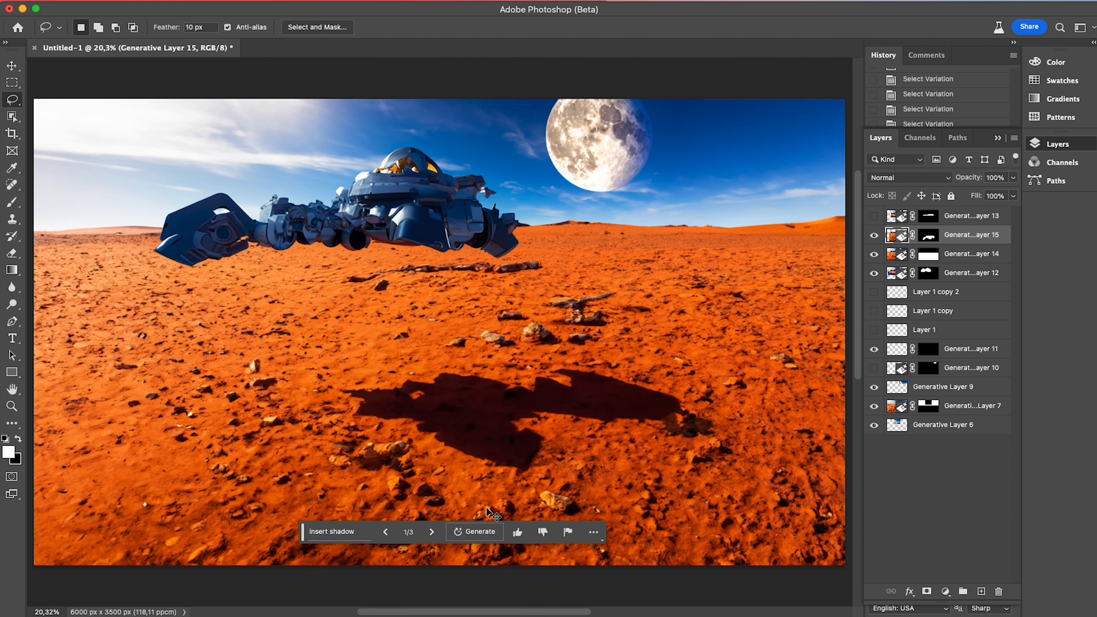
# Step: Move the contextual task bar off the image to below it and save the document as Video_cover.psd
pyautogui.press('super+minus')
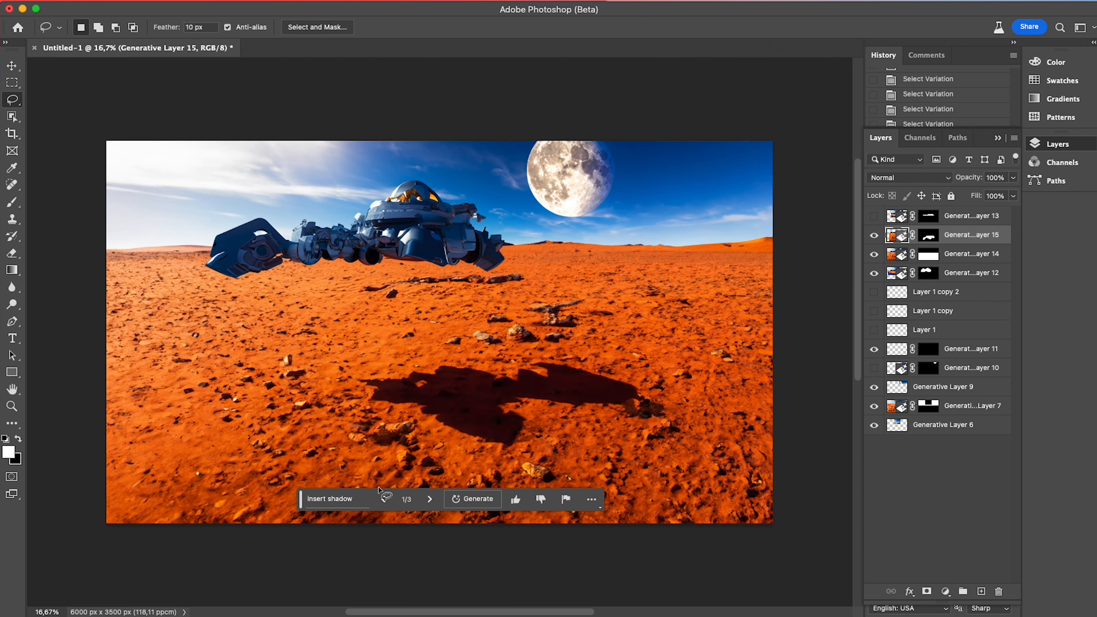
pyautogui.moveTo(301, 499); pyautogui.dragTo(300, 571)
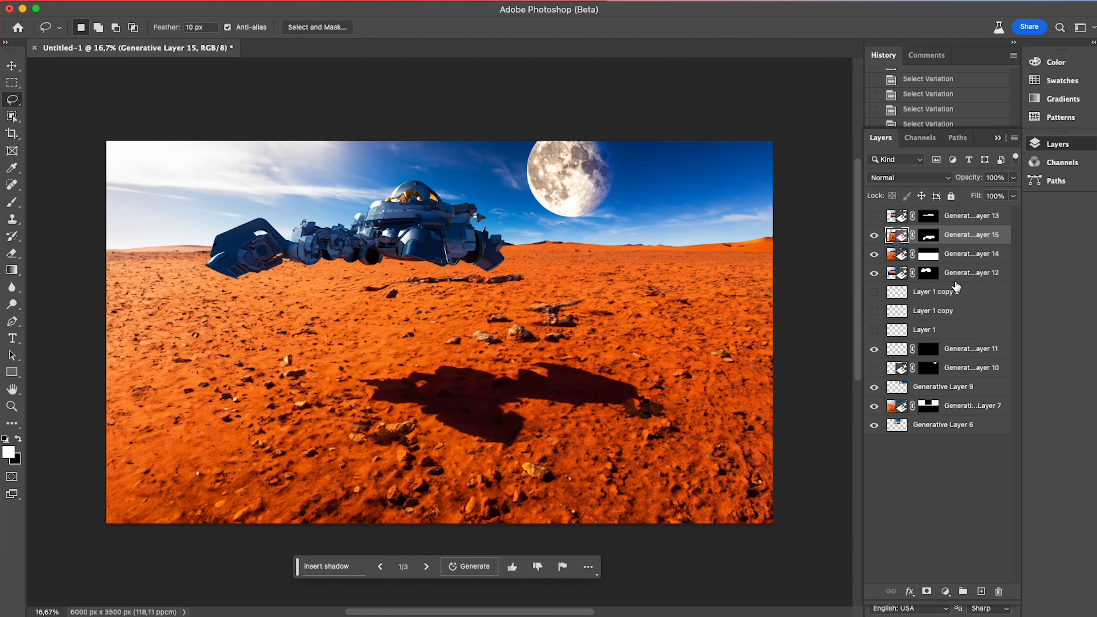
pyautogui.press('super+s')
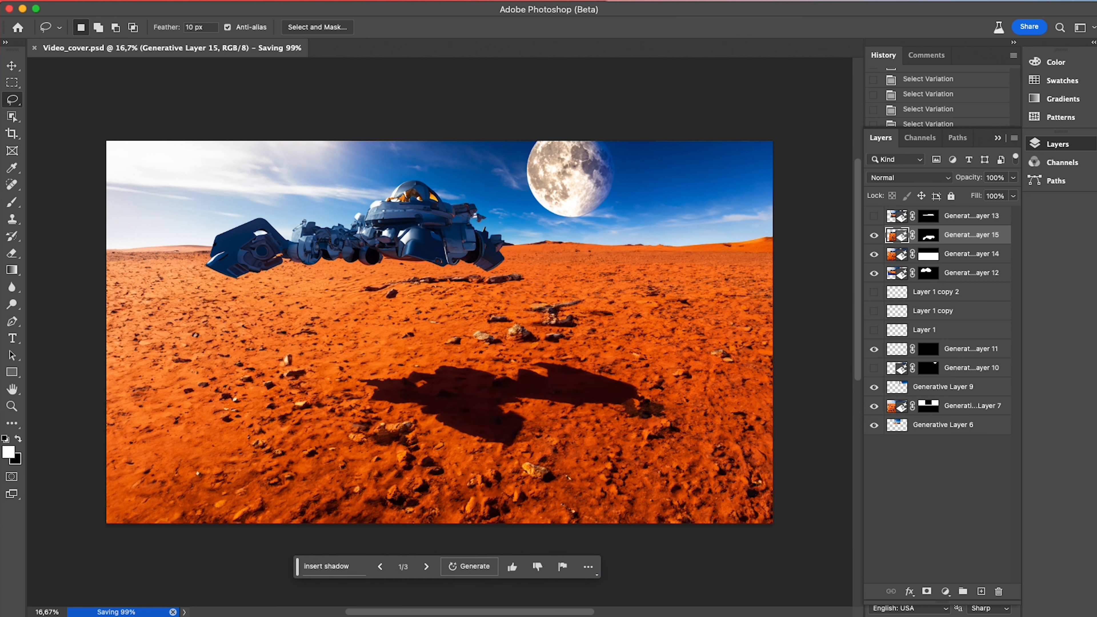